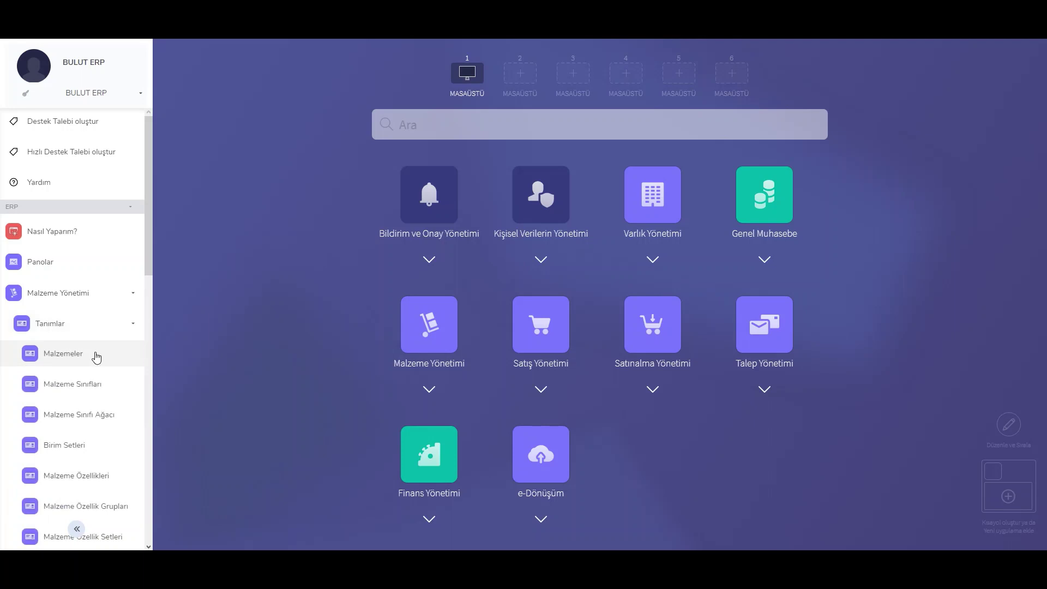
- Open the warehouse totals (Ambar Toplamları) of material TM007 from the Malzemeler list
left_click(96, 354)
left_click(319, 291)
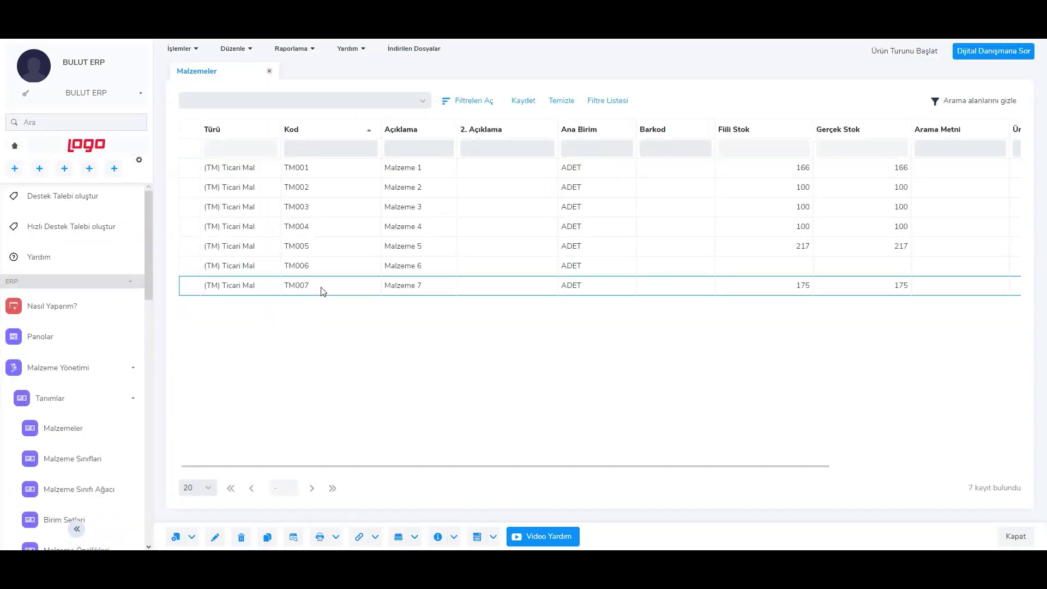
right_click(330, 287)
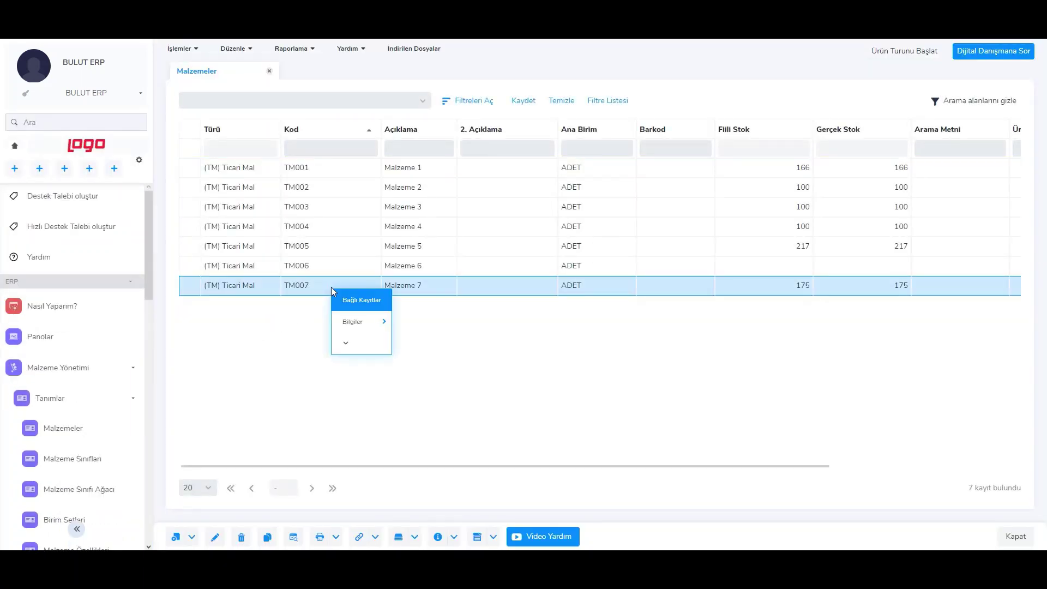
left_click(346, 343)
mouse_move(376, 388)
mouse_move(385, 408)
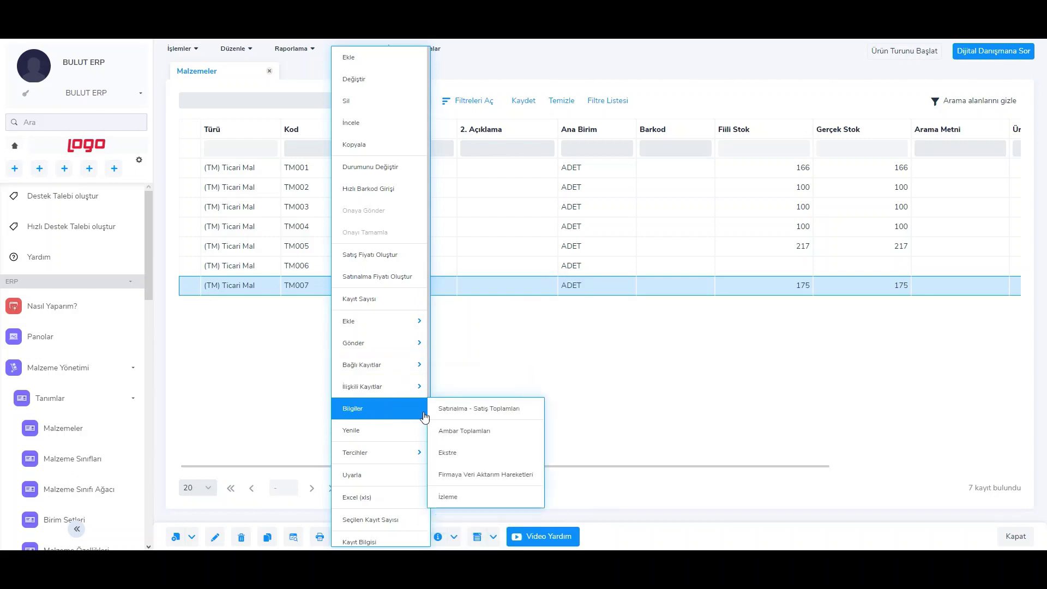
left_click(484, 433)
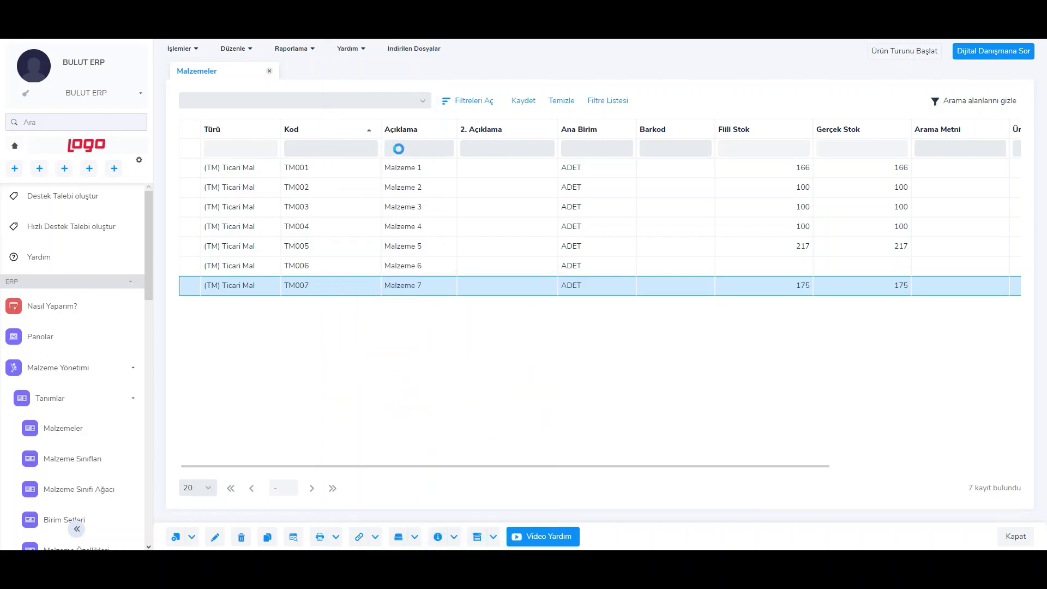
- Check the stock of TM007 per selected warehouse for 1. Ambar and 2. Ambar, and close the totals
left_click(311, 110)
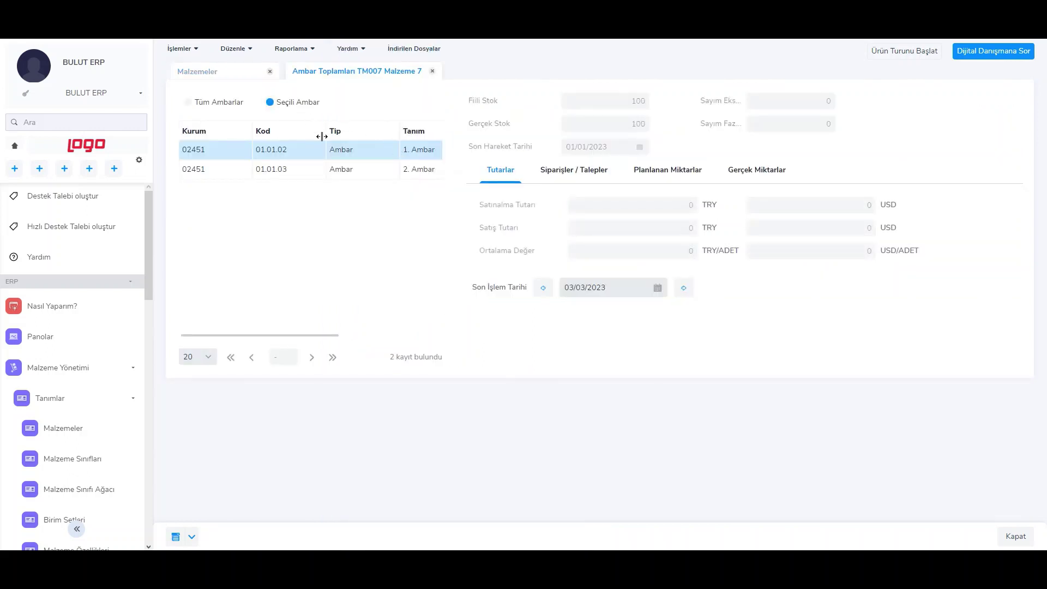
left_click(388, 172)
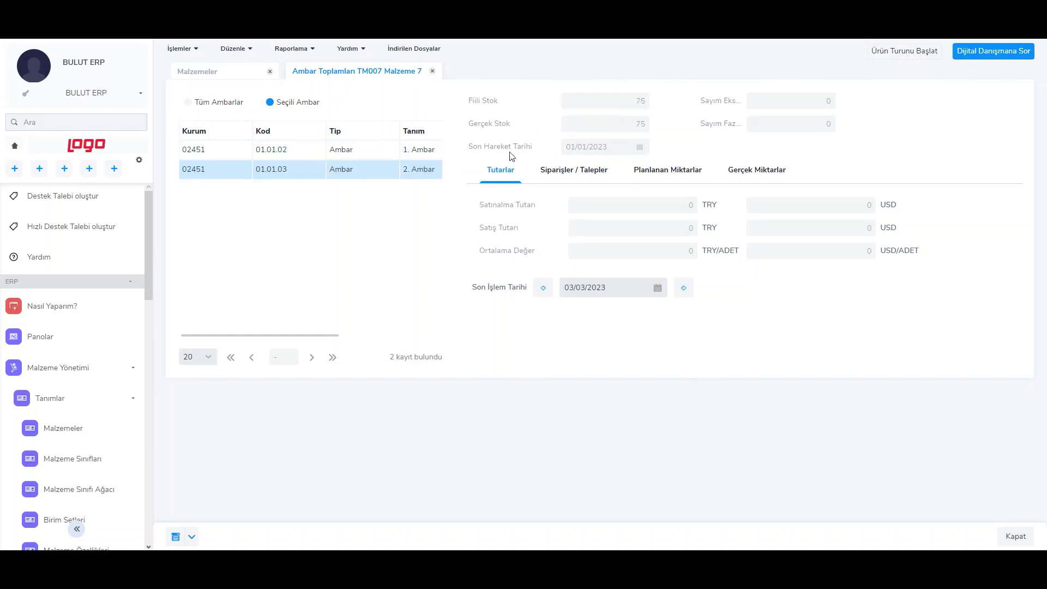
left_click(420, 151)
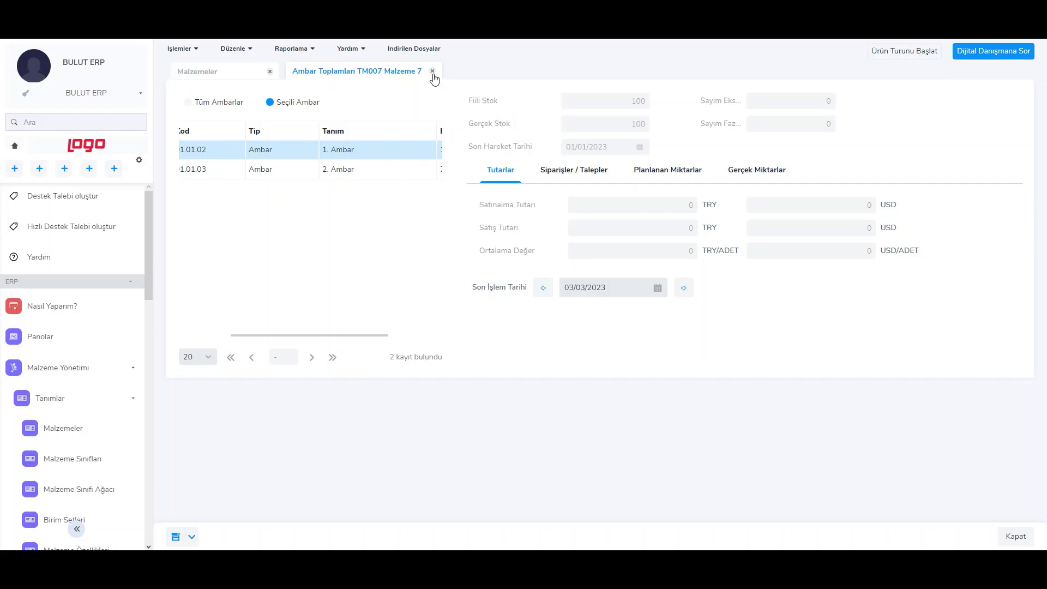
left_click(432, 71)
- Create a new (25) Transfer Fişi in the Malzeme Fişleri list
left_click(103, 398)
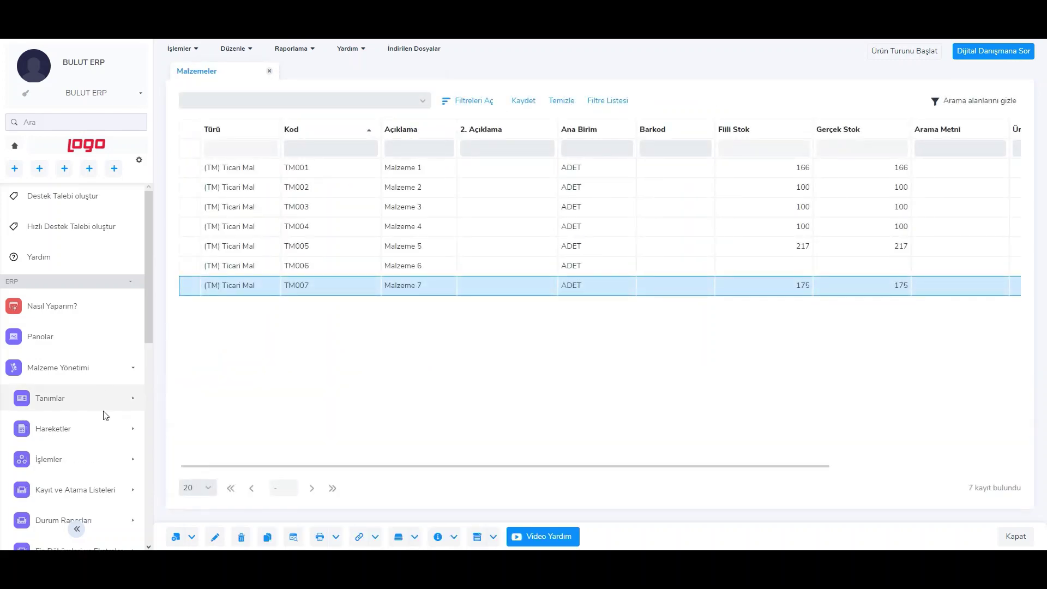
left_click(103, 428)
left_click(105, 460)
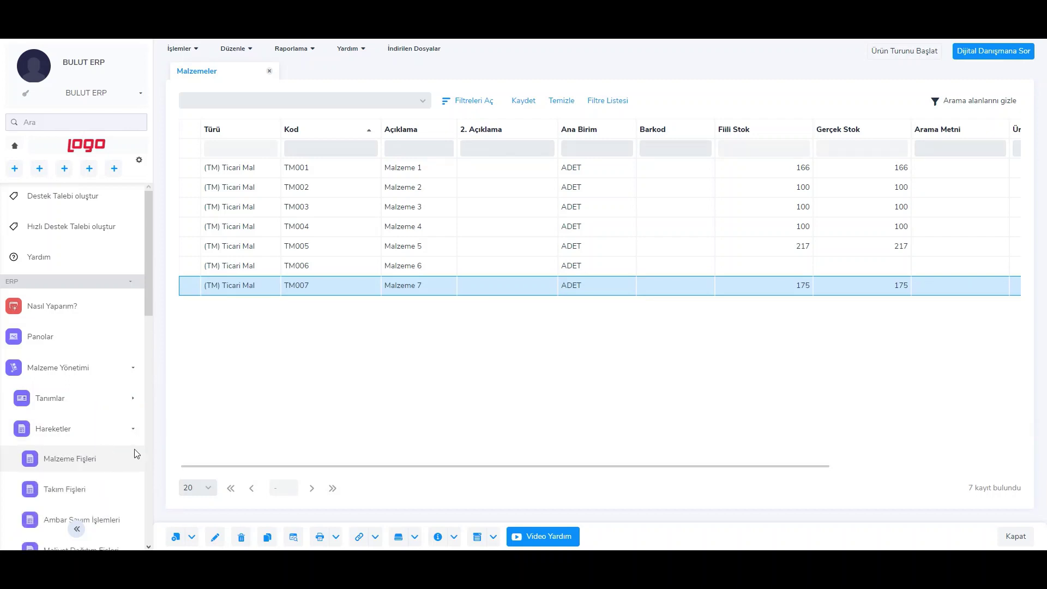
left_click(192, 537)
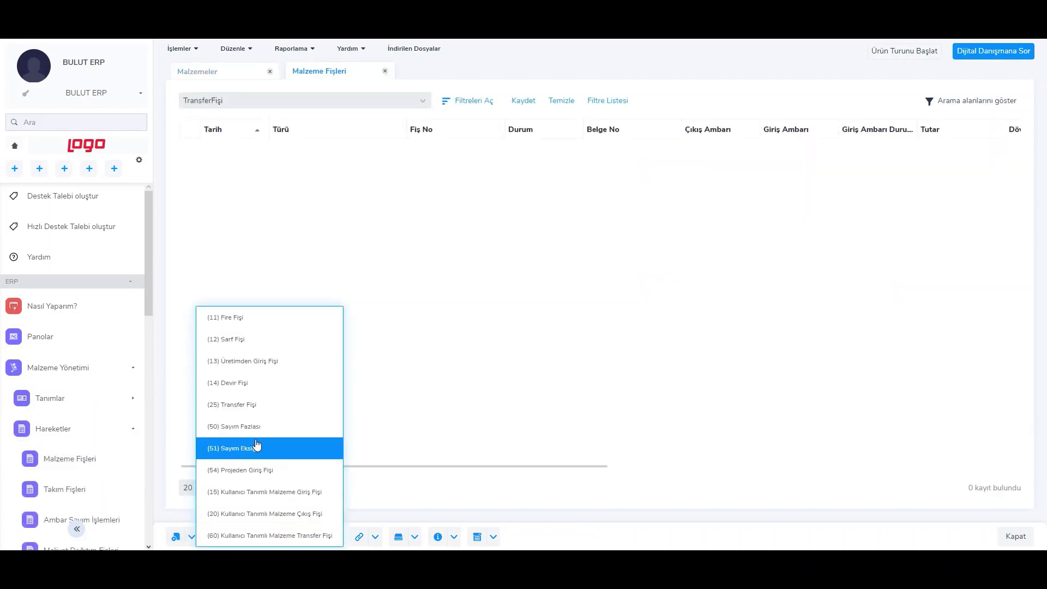
left_click(259, 404)
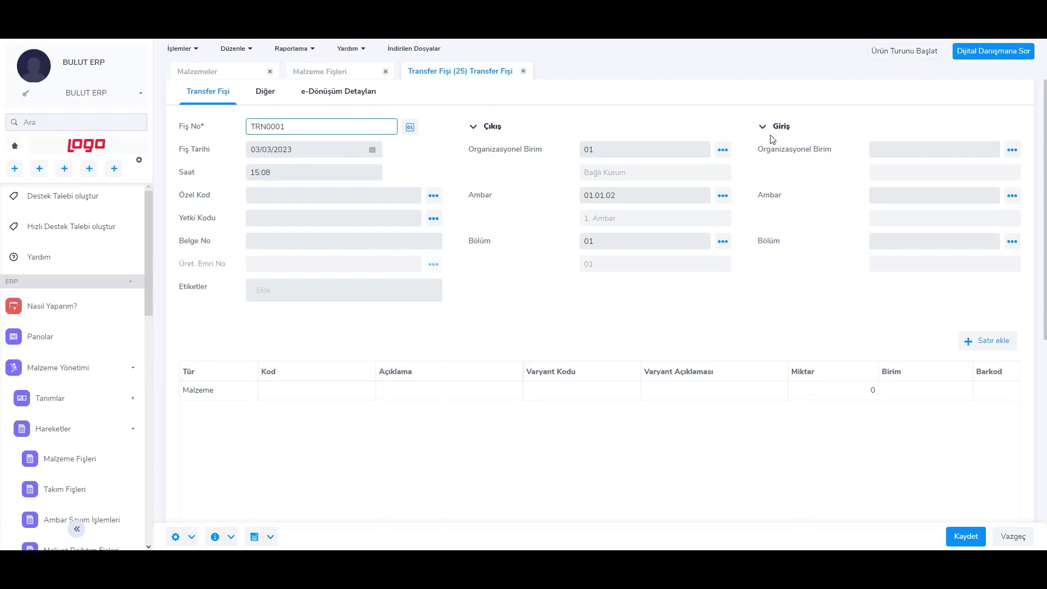
- Set the slip's Giriş side to organizational unit 01, warehouse 01.01.03 (2. Ambar) and department 01
left_click(1012, 150)
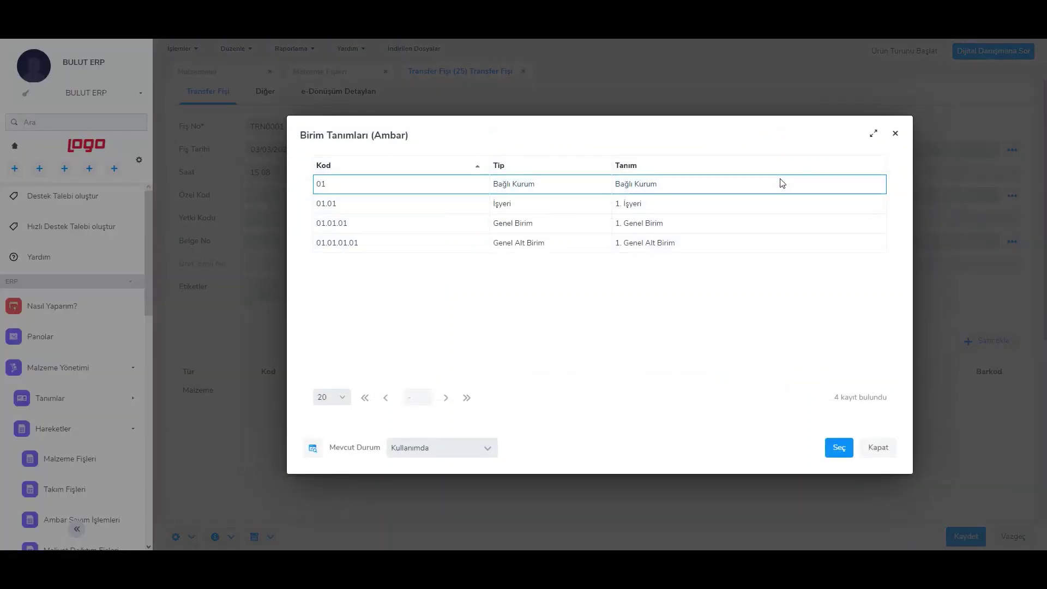
double_click(777, 180)
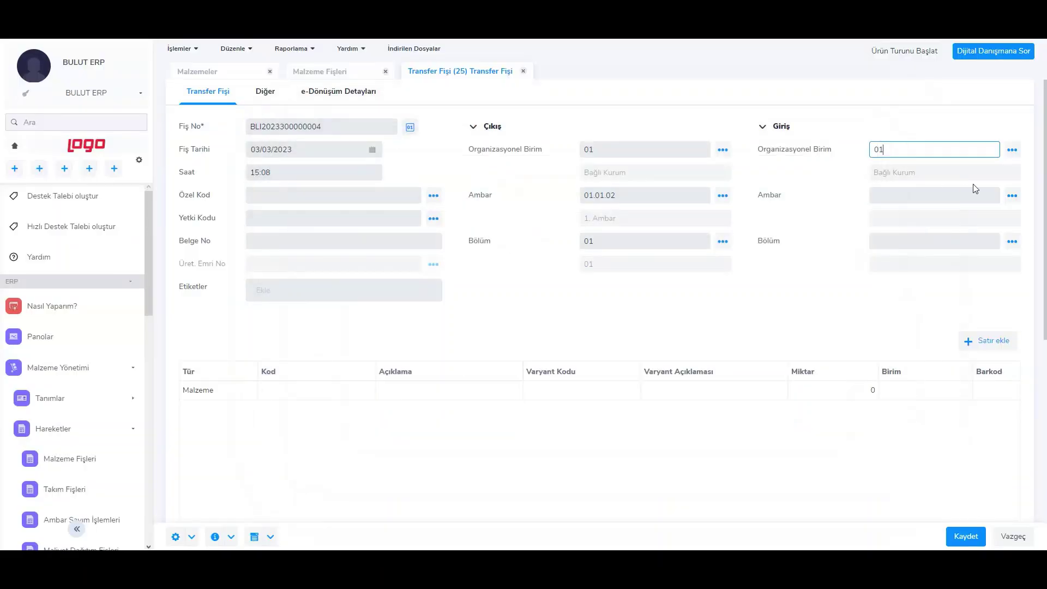
left_click(1012, 195)
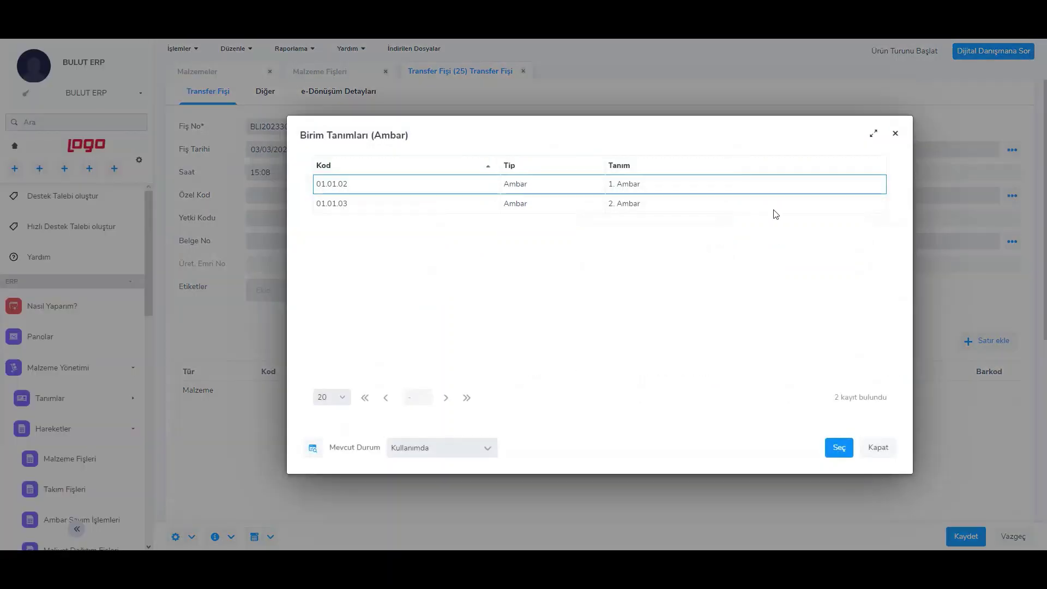
double_click(641, 204)
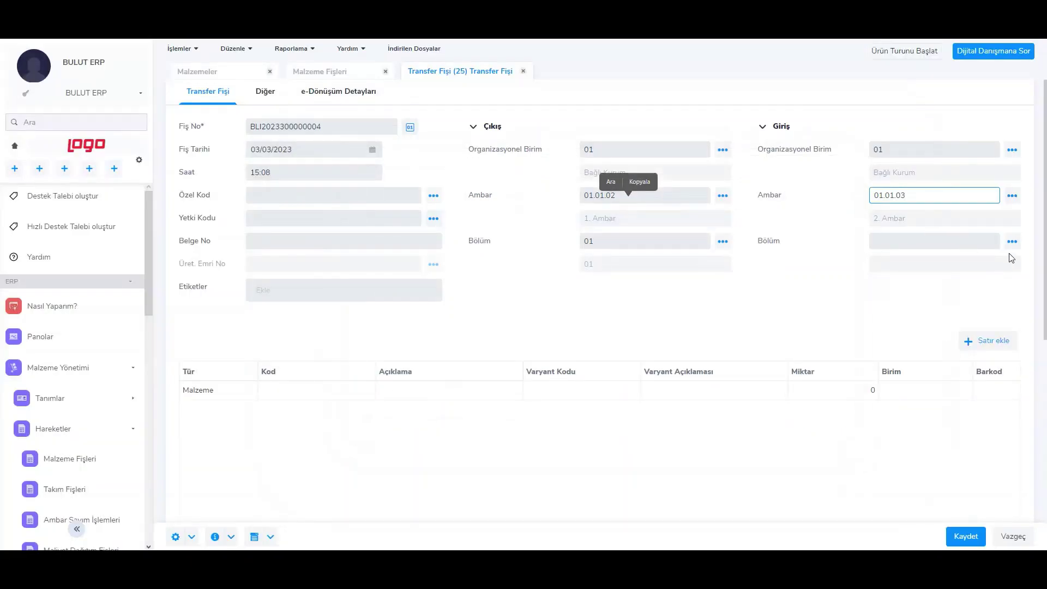
left_click(1011, 241)
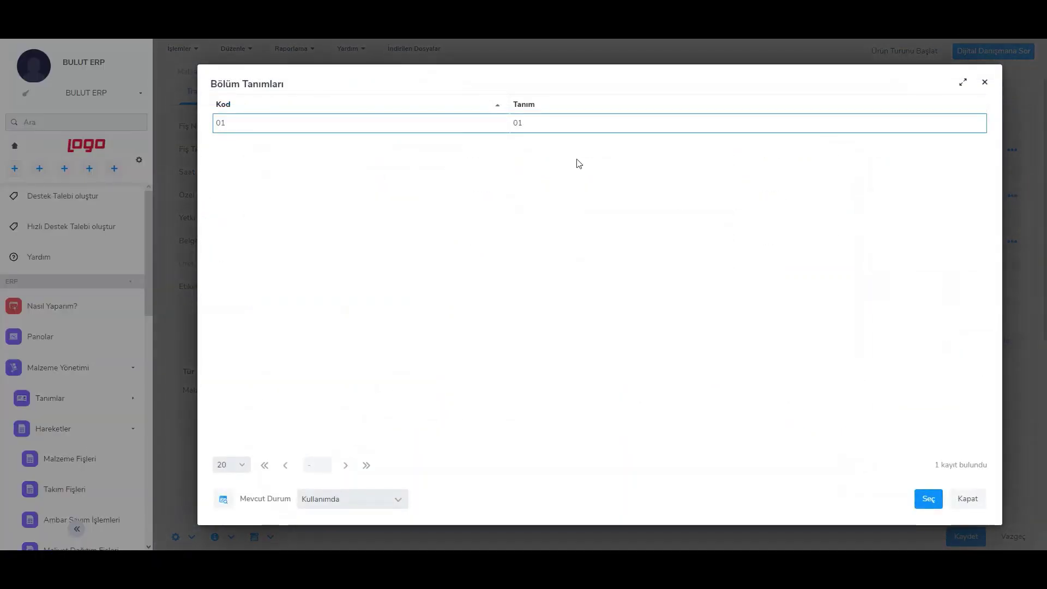
double_click(554, 125)
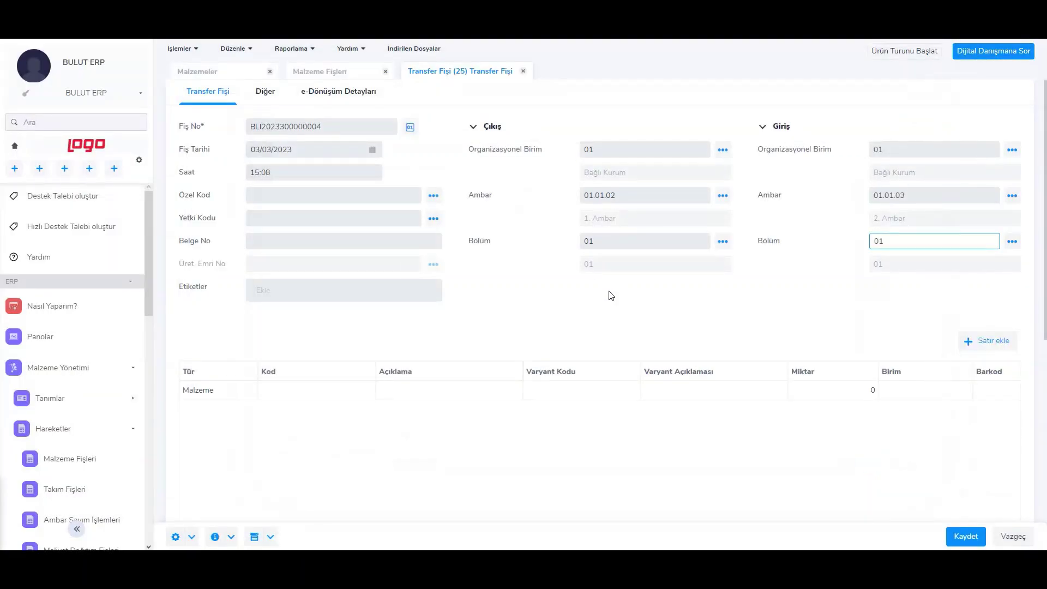
left_click(675, 279)
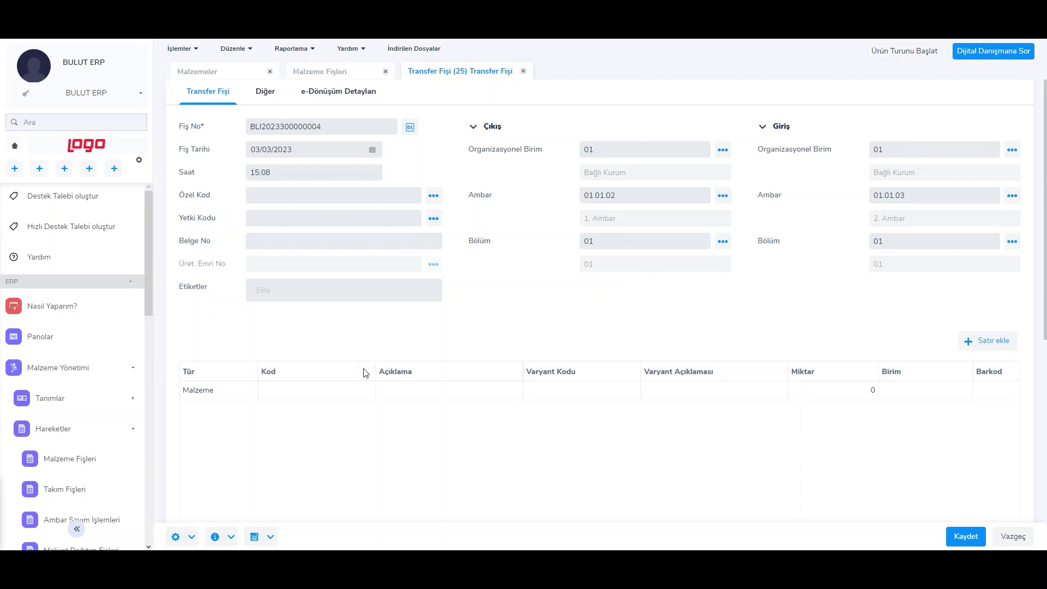
- Set the first slip line's type to Malzeme and choose material TM007 as its code
scroll(257, 343, "down", 3)
left_click(240, 227)
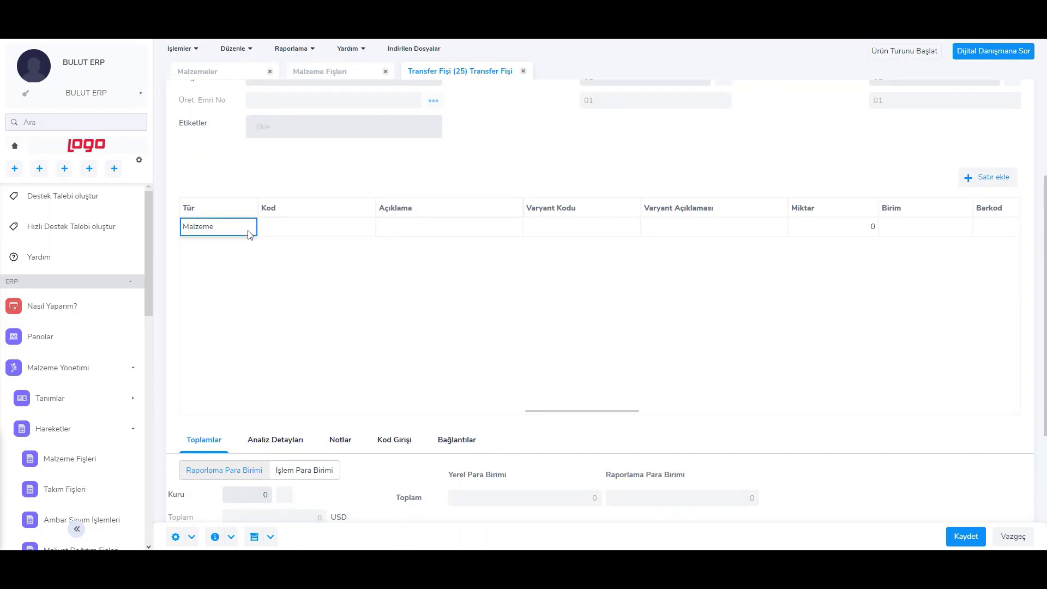
left_click(245, 228)
left_click(247, 227)
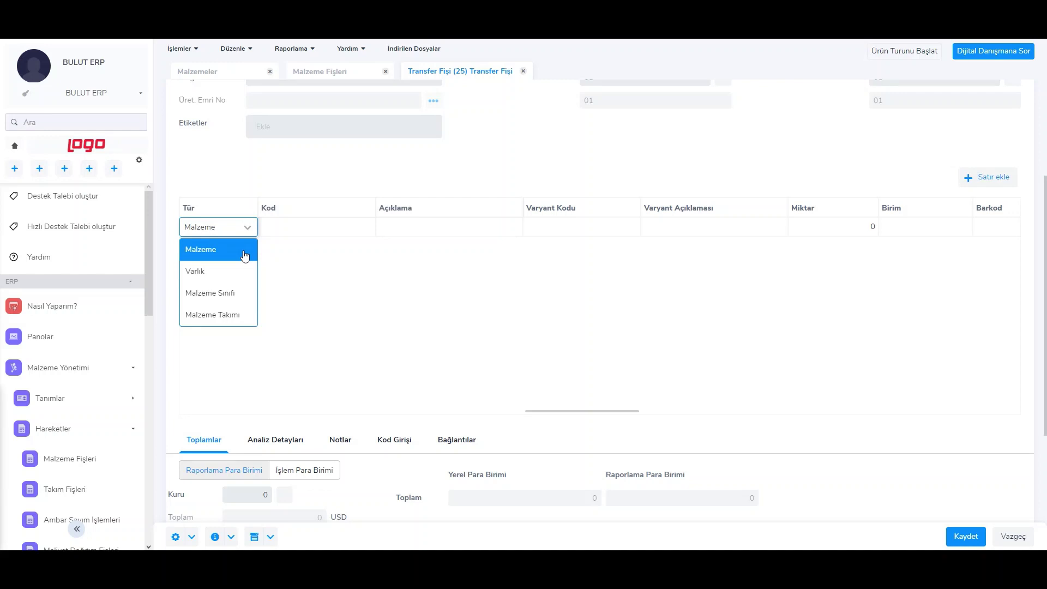
left_click(244, 252)
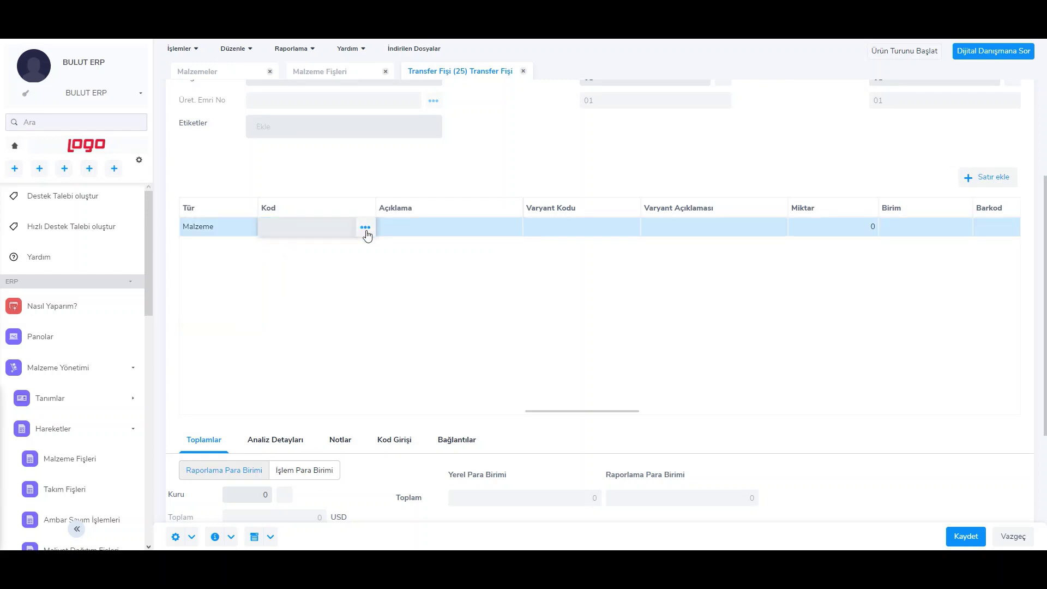
left_click(365, 227)
left_click(387, 297)
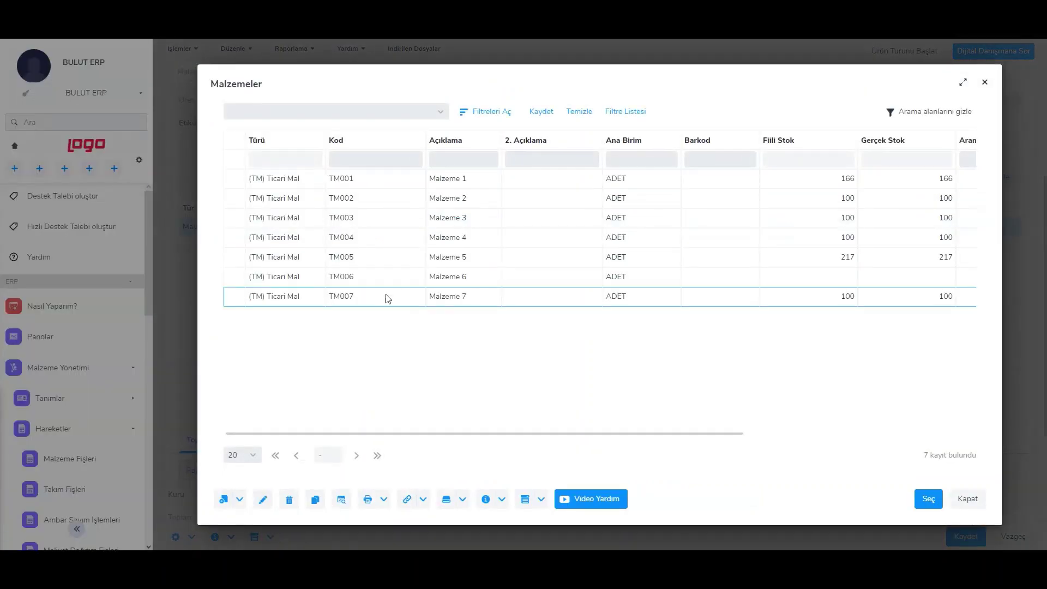
double_click(387, 298)
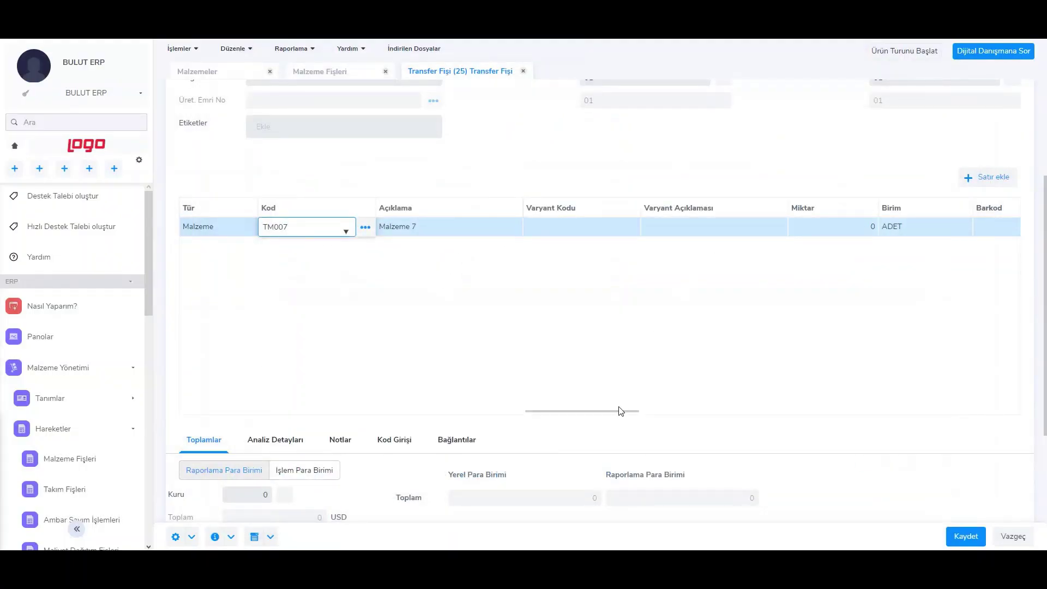
- Set the TM007 line's quantity (Miktar) to 10 with ADET as the unit
left_click_drag(621, 411, 653, 410)
left_click(680, 232)
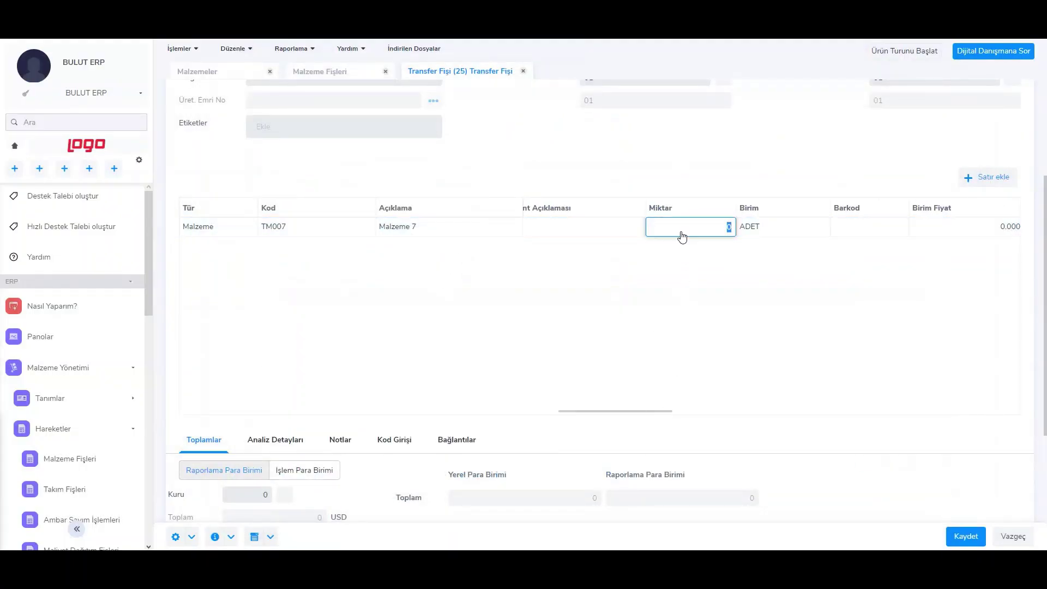
type("10")
left_click(763, 236)
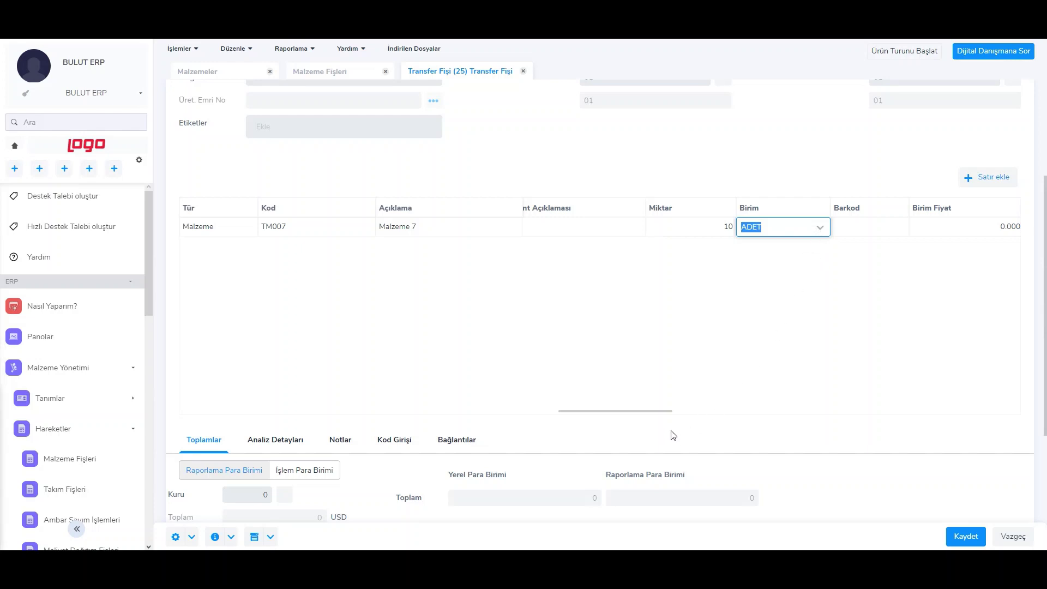
- Try a unit price (Birim Fiyat) of 120 on the TM007 line and clear it again
left_click_drag(663, 415, 722, 411)
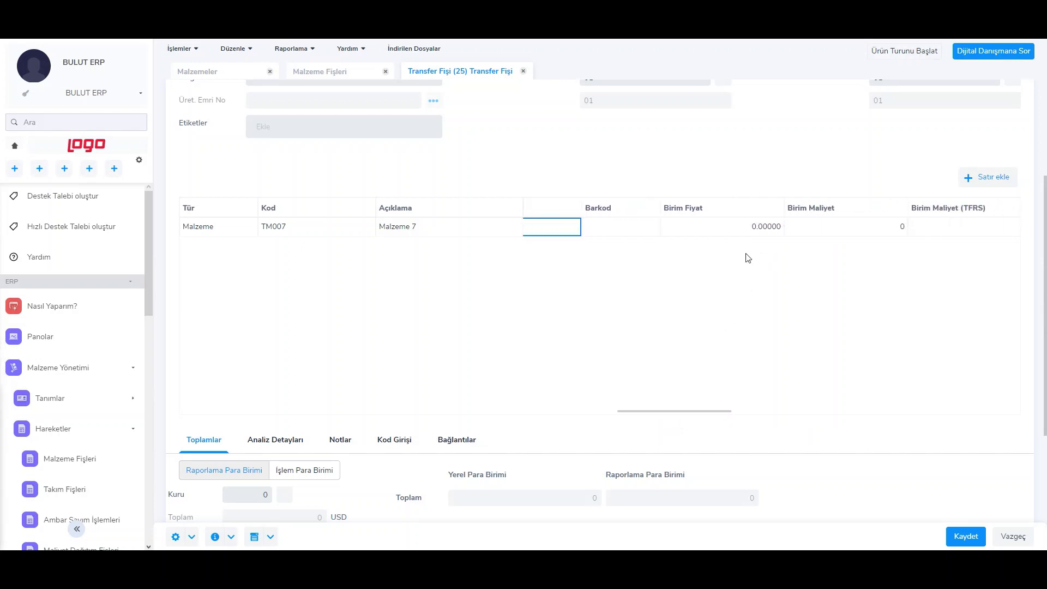
left_click(731, 234)
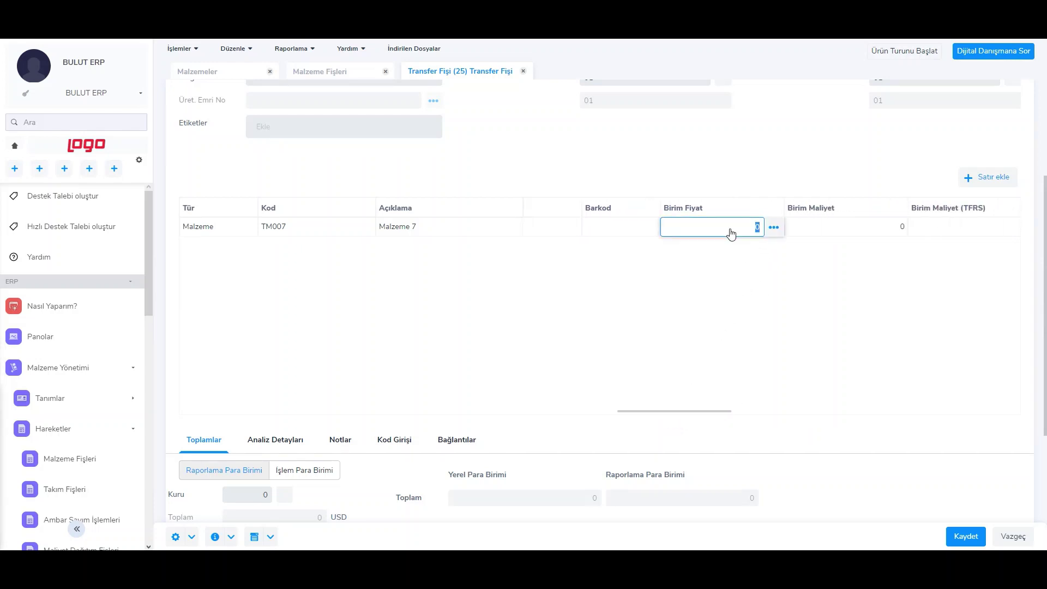
type("120")
key("BackSpace")
key("BackSpace")
key("BackSpace")
- View the Fiyat Belirleme pricing options for the TM007 line and cancel without applying one
left_click(773, 229)
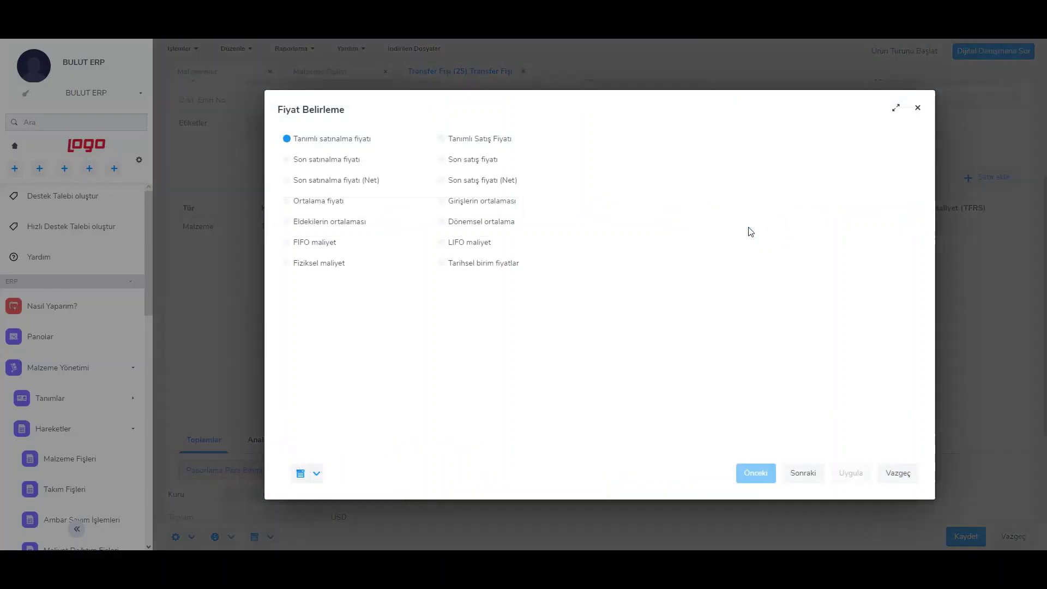
left_click(890, 473)
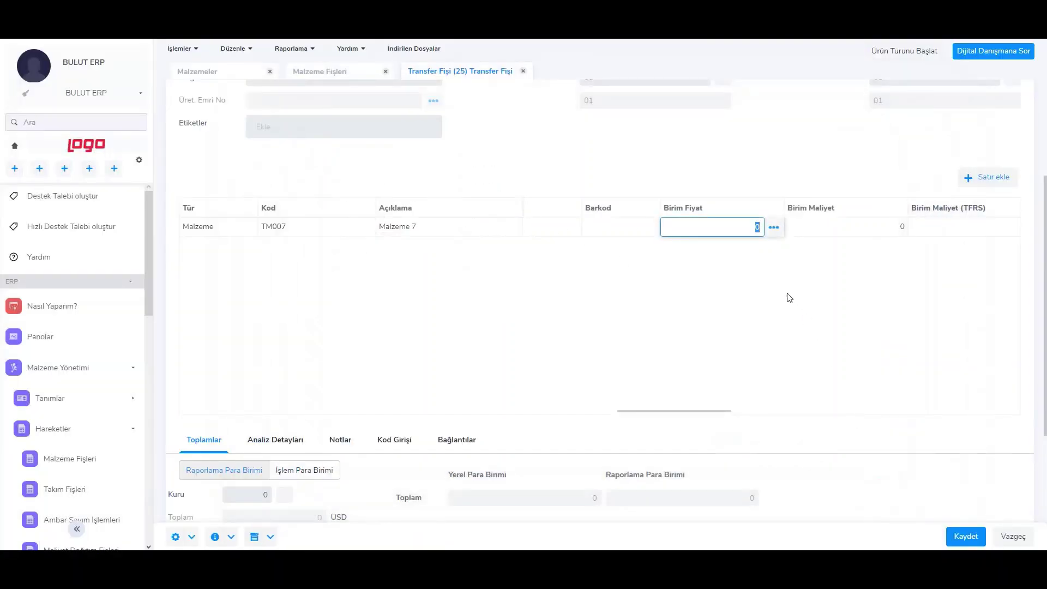
left_click(755, 236)
left_click(808, 234)
- Review the TM007 line's Birim Maliyet, Çıkış Ambarı, Giriş Ambarı and receiving warehouse status columns
scroll(806, 234, "up", 3)
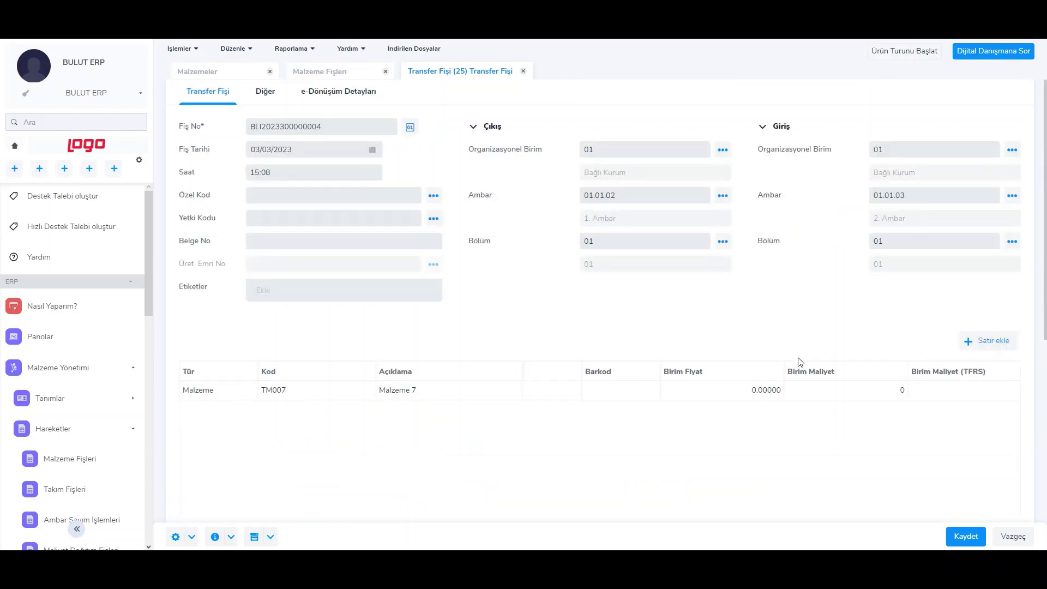
scroll(812, 390, "down", 3)
left_click(824, 230)
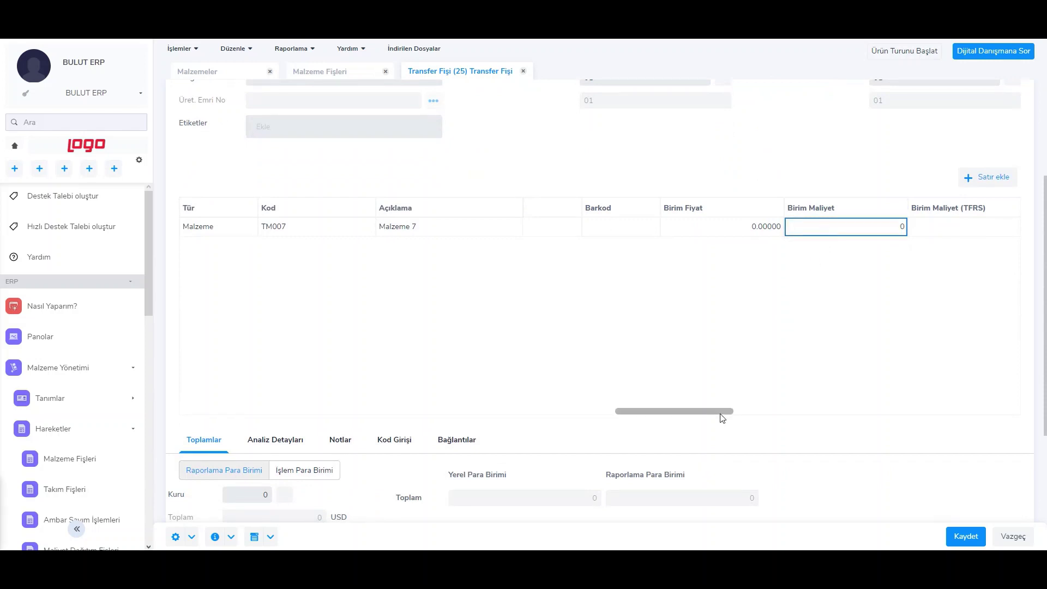
left_click_drag(721, 418, 1029, 407)
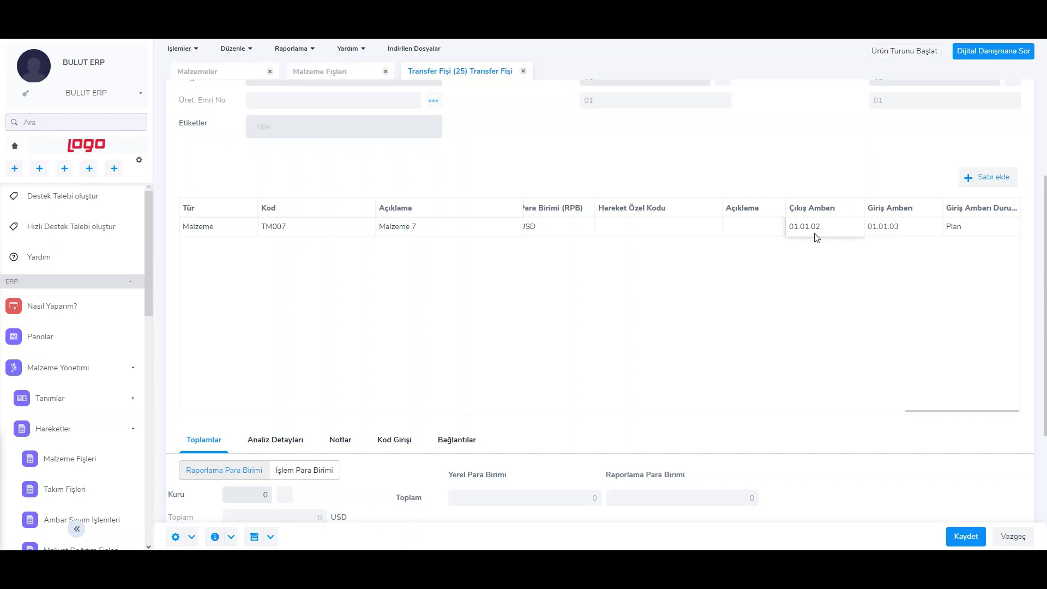
- Set the carrier company (Taşıyıcı Firma) to TASIYICI001 in the slip's e-Dönüşüm details
scroll(1044, 306, "up", 3)
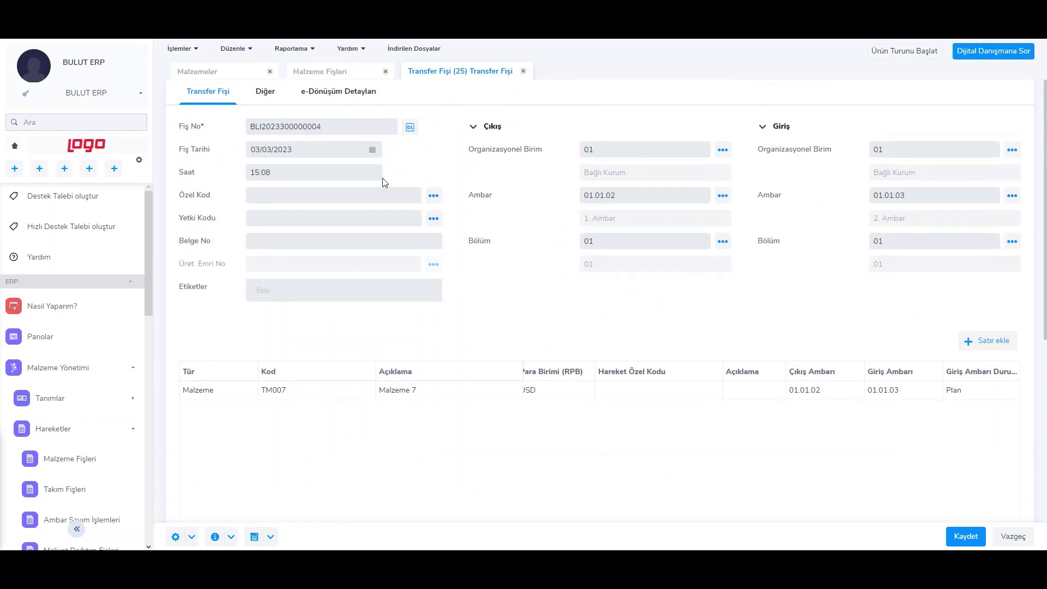
left_click(327, 97)
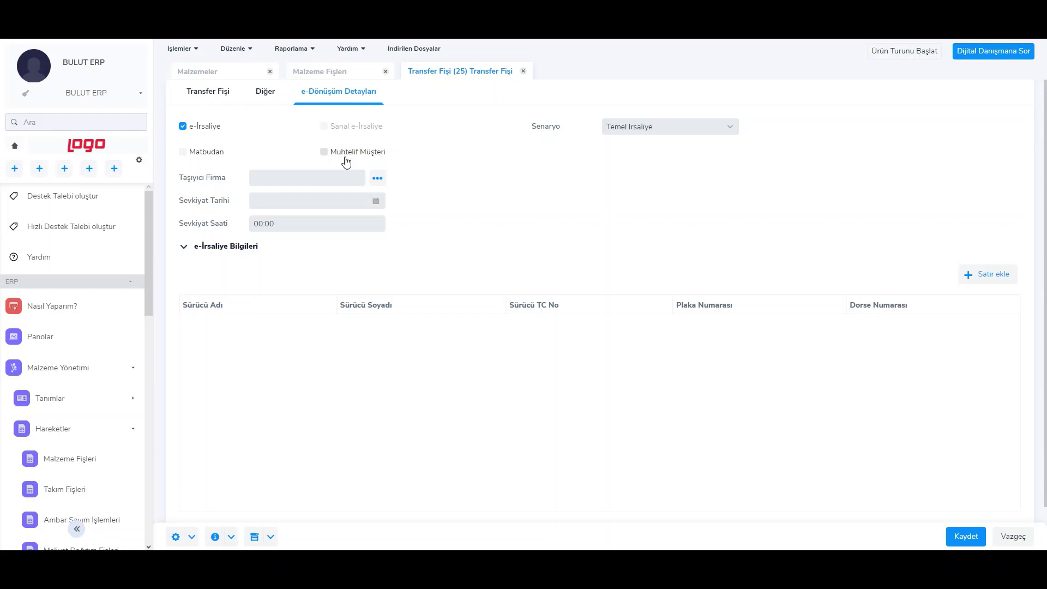
left_click(377, 178)
double_click(322, 129)
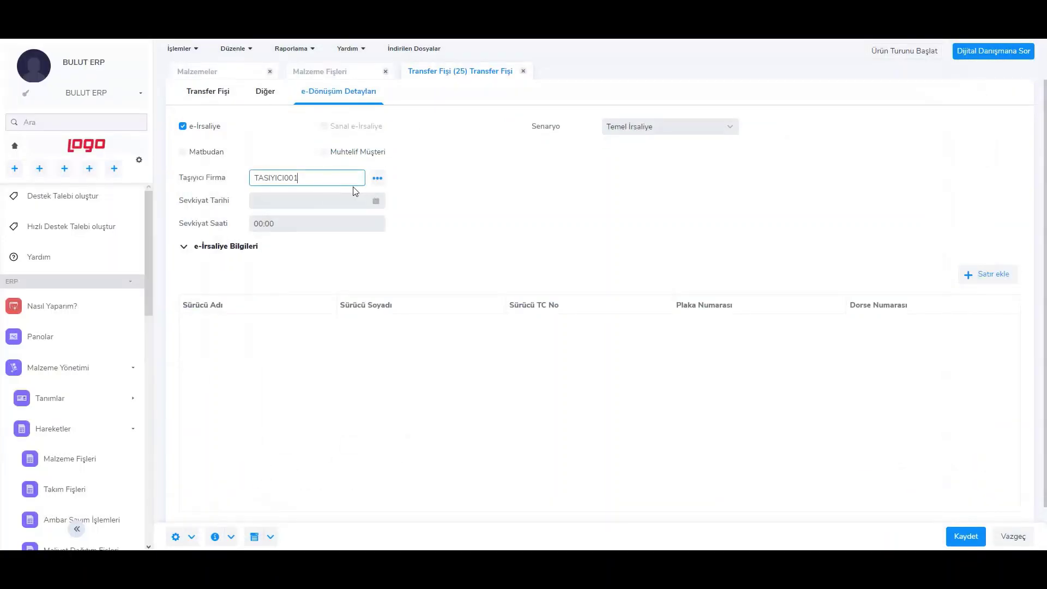
- Set the shipment date (Sevkiyat Tarihi) to 03/03/2023 and the shipment time (Sevkiyat Saati) to 21:00
left_click(376, 201)
left_click(447, 263)
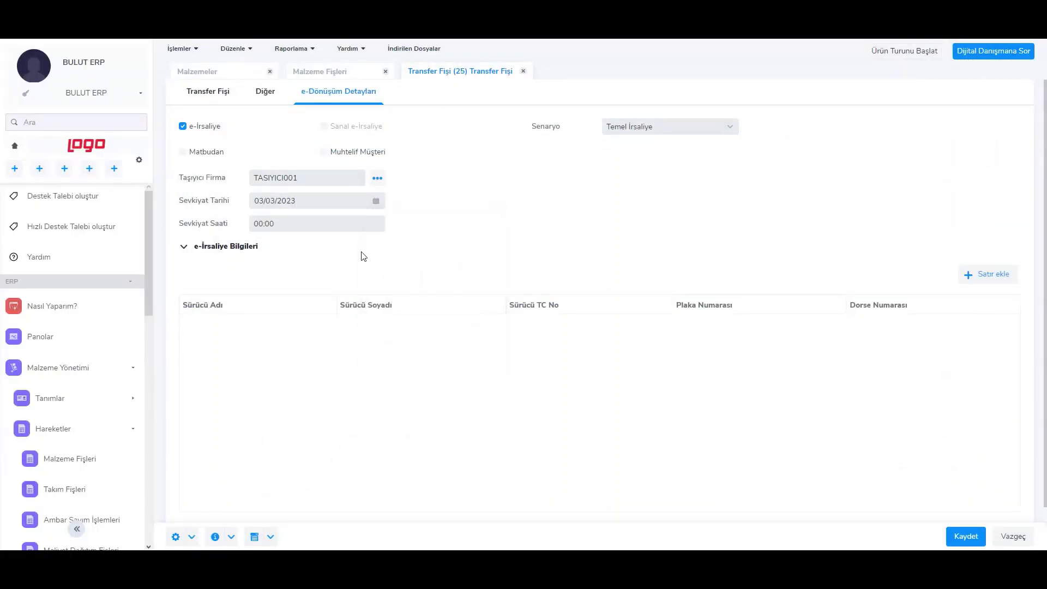
left_click(271, 226)
type("2100")
left_click(419, 224)
- Add an empty driver row under e-İrsaliye Bilgileri and save the transfer slip
left_click(966, 275)
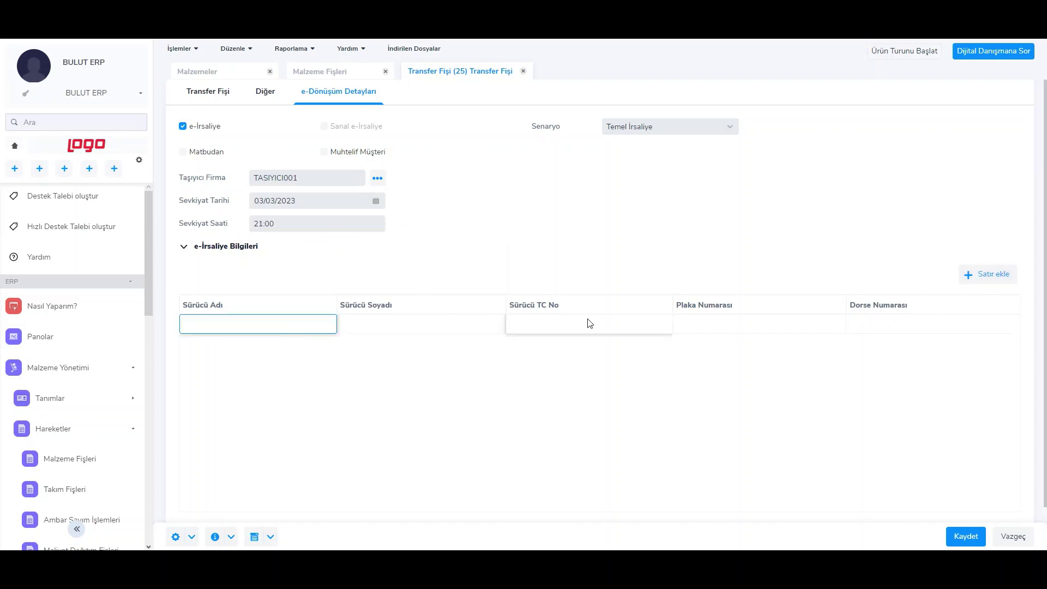
left_click(959, 535)
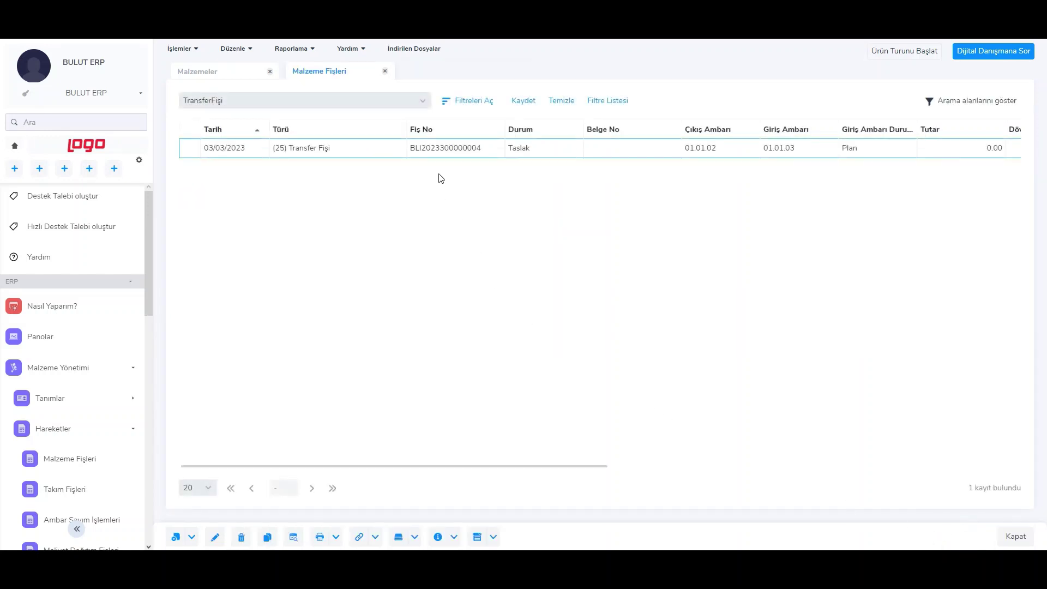
- Change the status of the saved transfer slip from draft to Onaylanmış
left_click(433, 157)
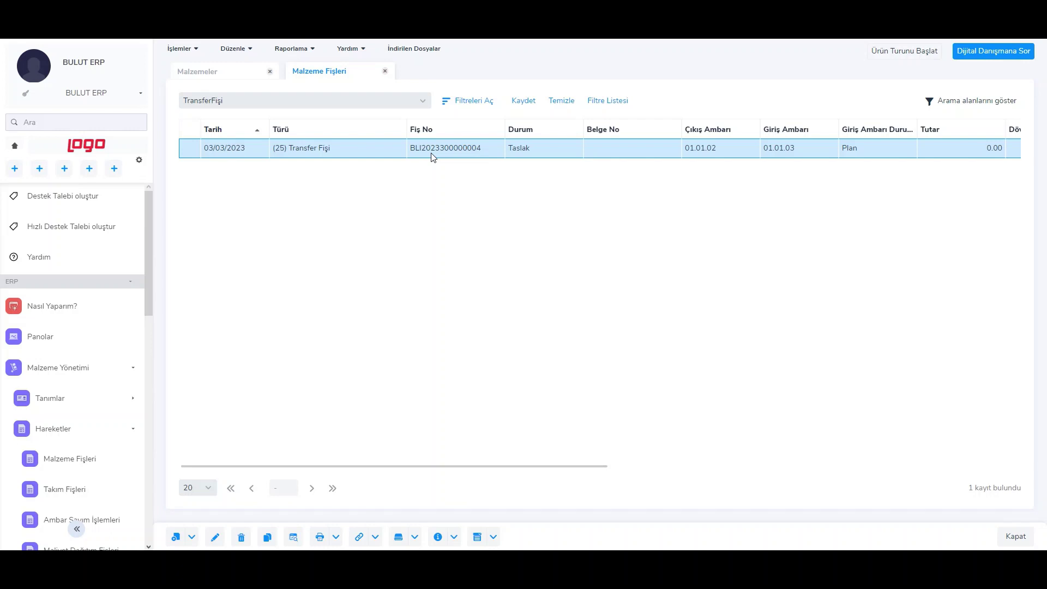
right_click(433, 157)
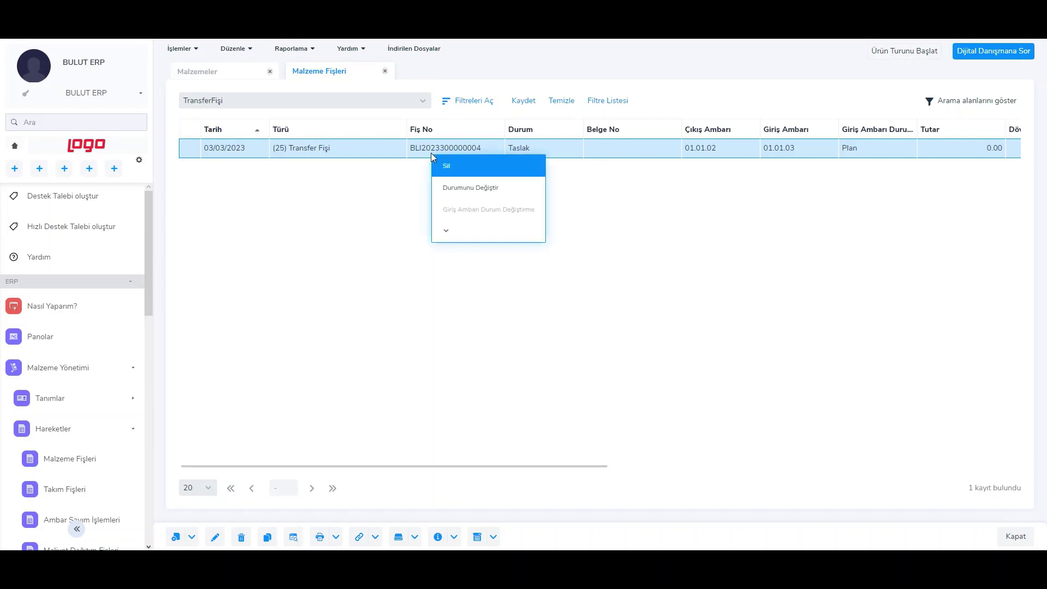
left_click(478, 191)
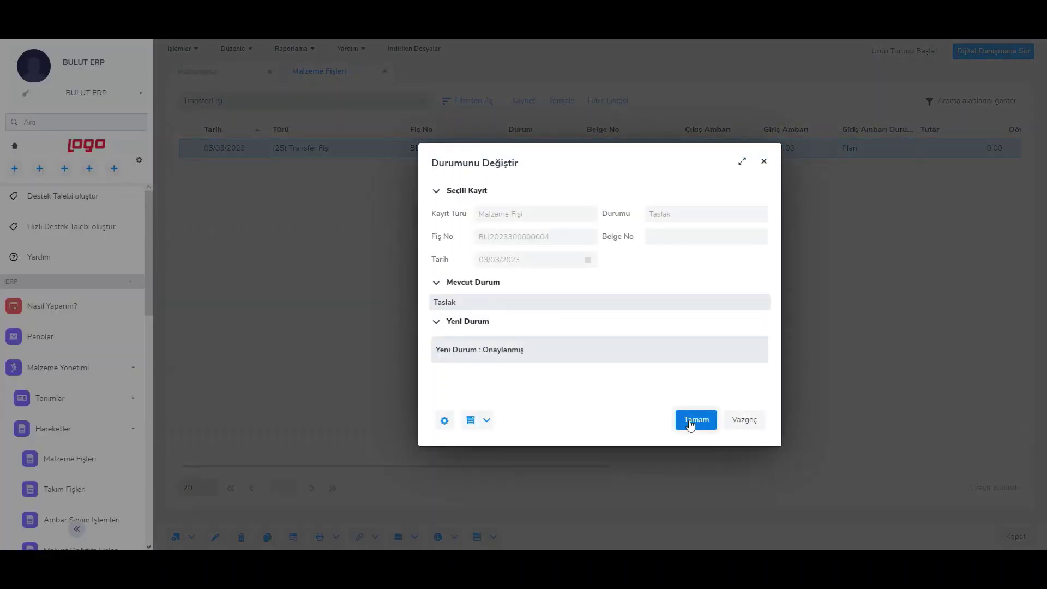
left_click(689, 422)
- Check the Ambar Toplamları of material TM007 per selected warehouse for 1. Ambar and 2. Ambar, and close the totals
left_click(197, 71)
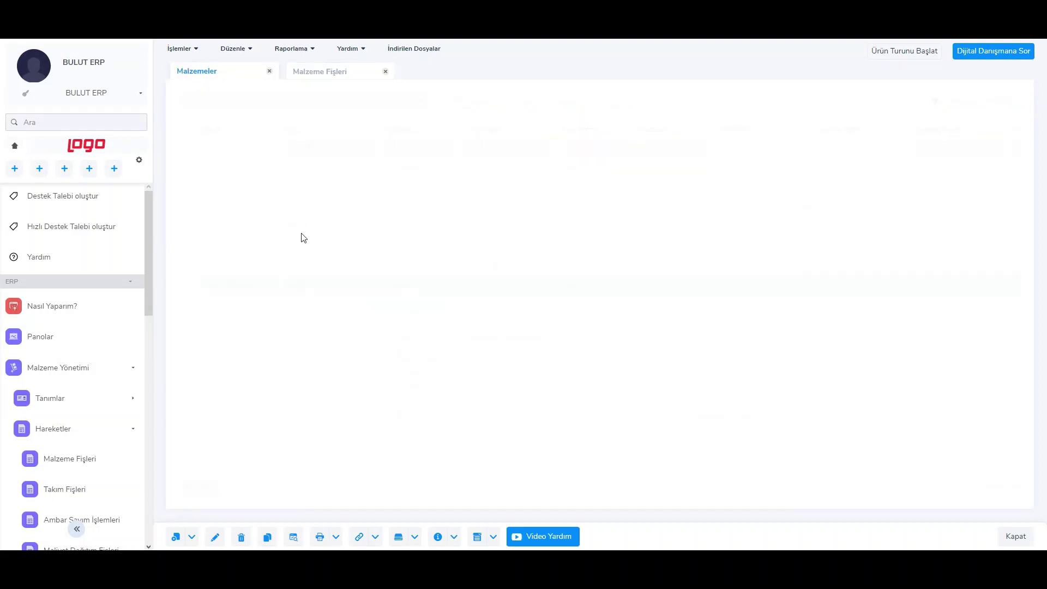
right_click(379, 291)
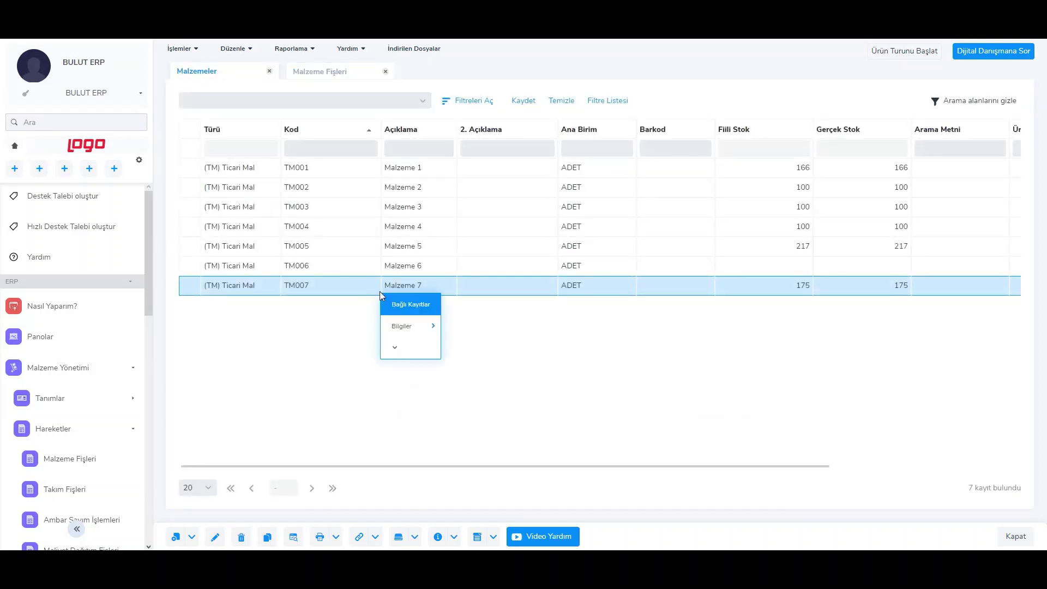
left_click(414, 351)
mouse_move(442, 408)
left_click(513, 432)
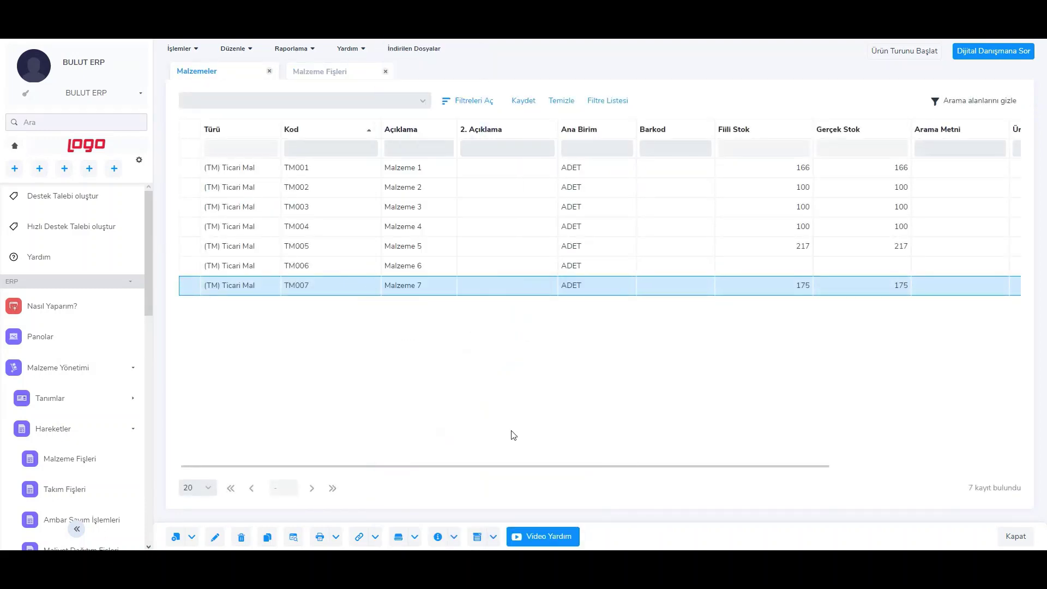
left_click(312, 107)
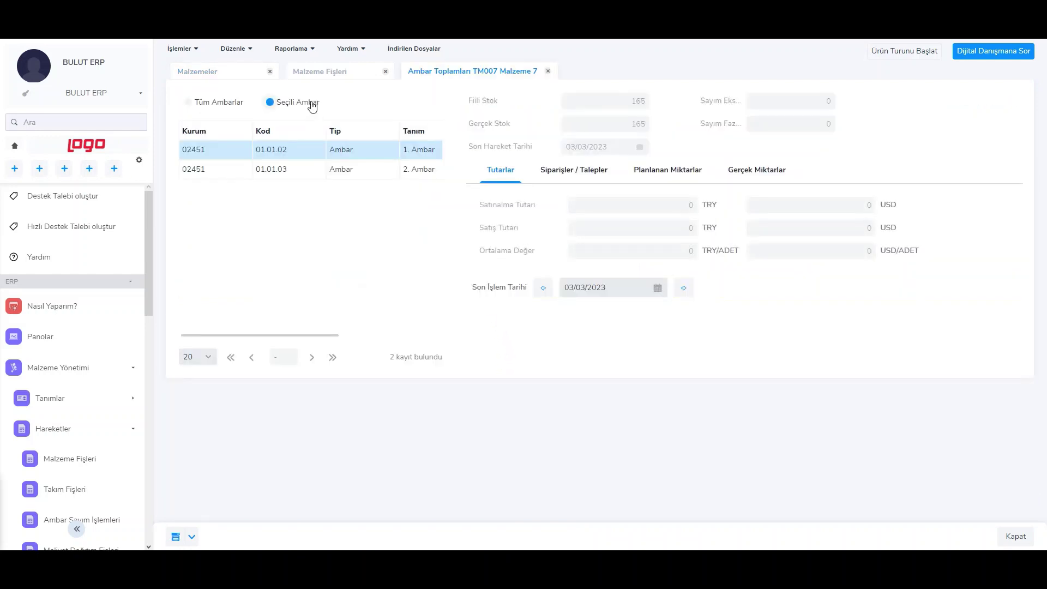
scroll(417, 176, "right", 2)
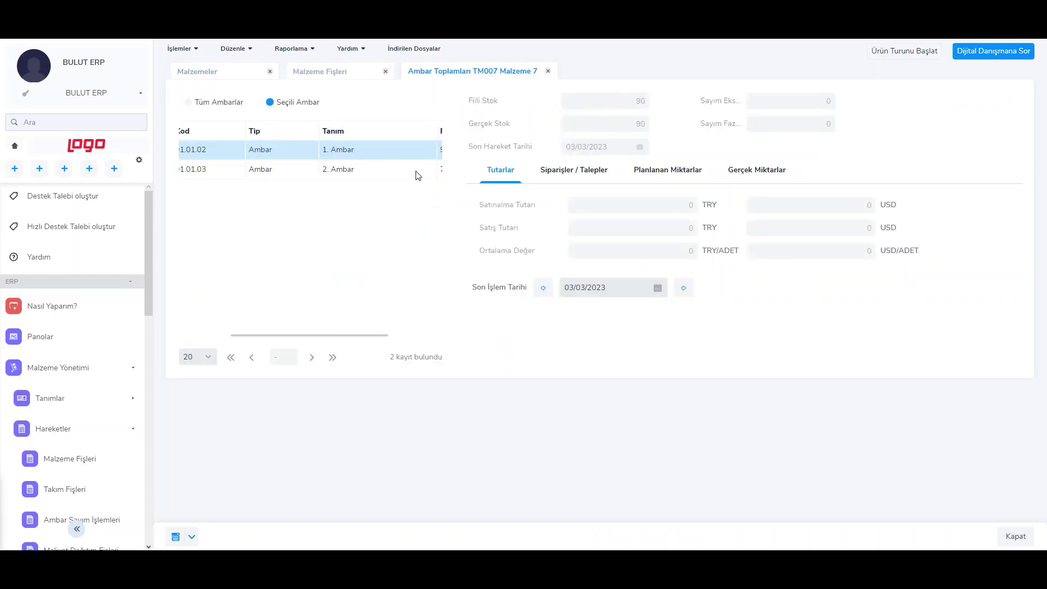
left_click(417, 175)
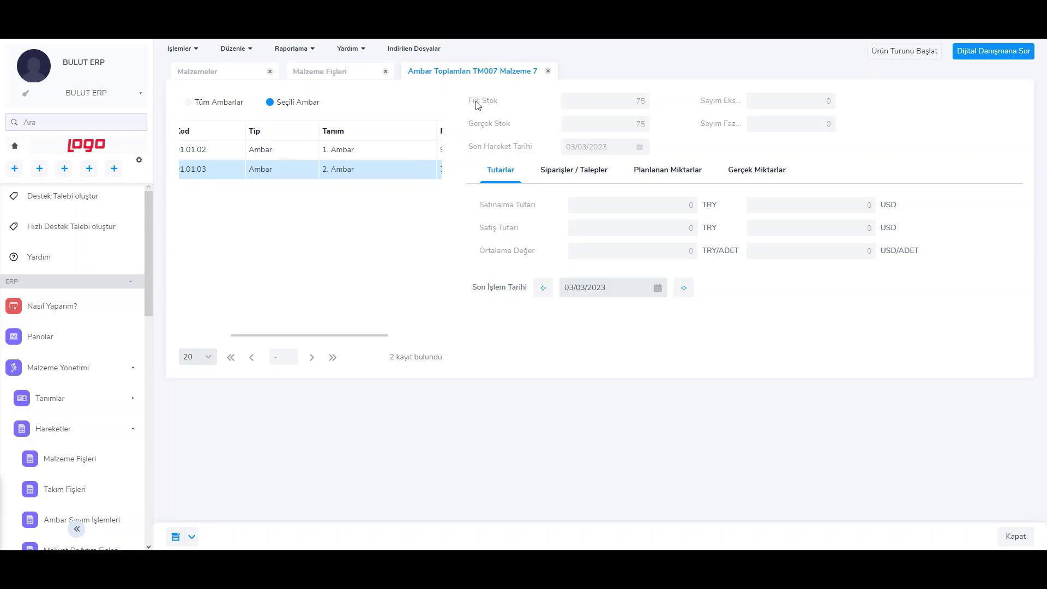
left_click(547, 70)
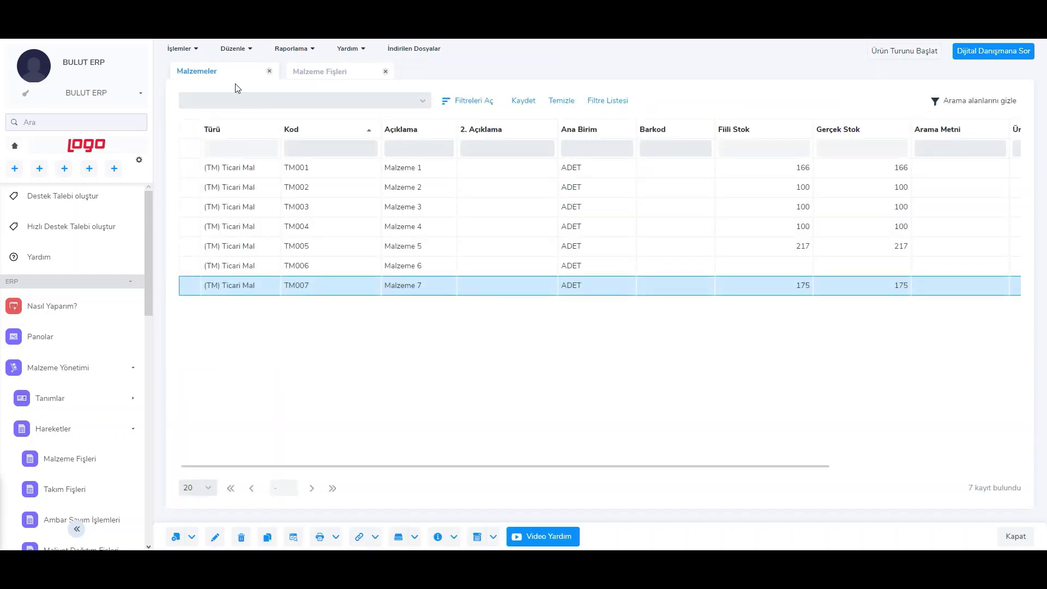
- Apply the receiving warehouse status change (Giriş Ambarı Durum Değiştirme) to the transfer slip as Gerçekleşti for all lines (Bütün satırlar)
left_click(320, 71)
right_click(433, 156)
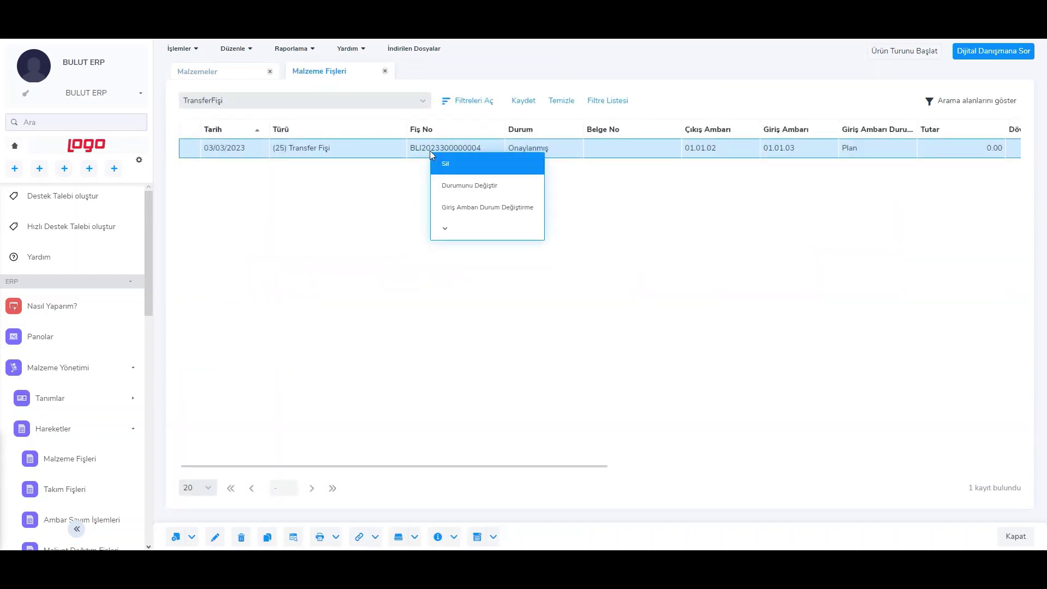
left_click(479, 212)
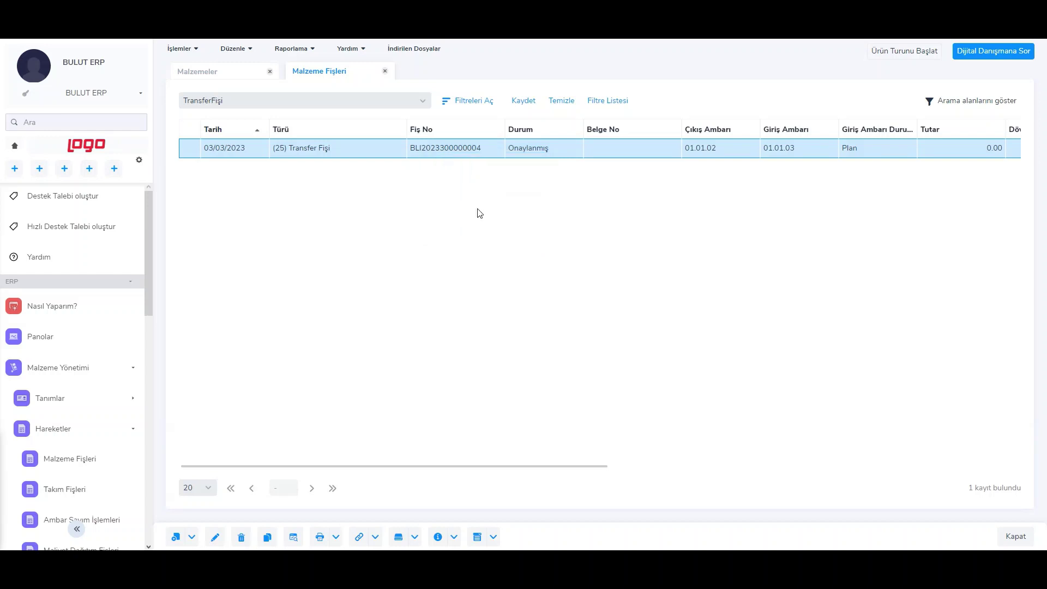
left_click(507, 164)
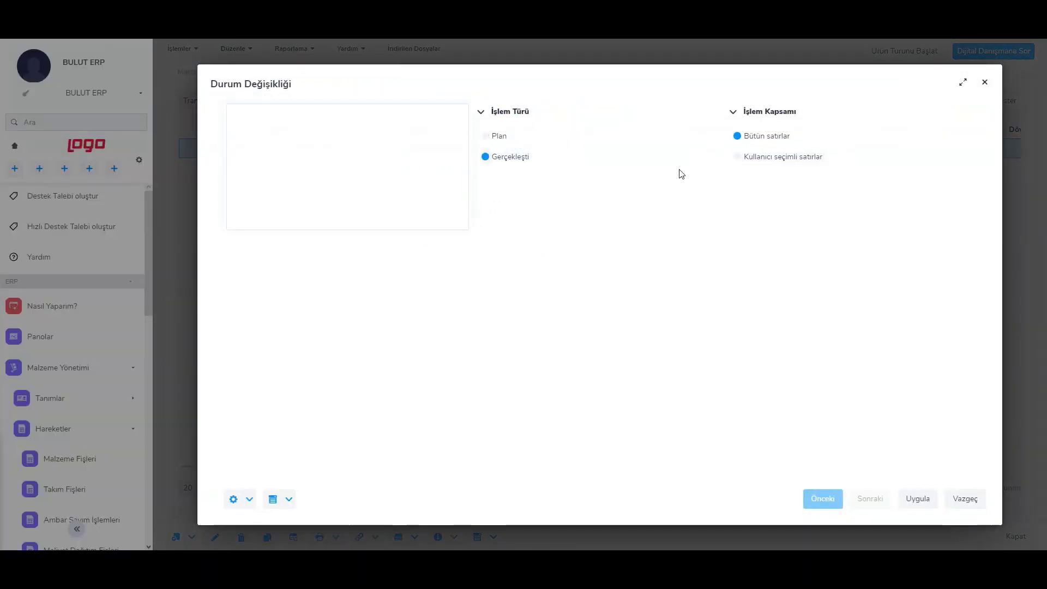
left_click(925, 499)
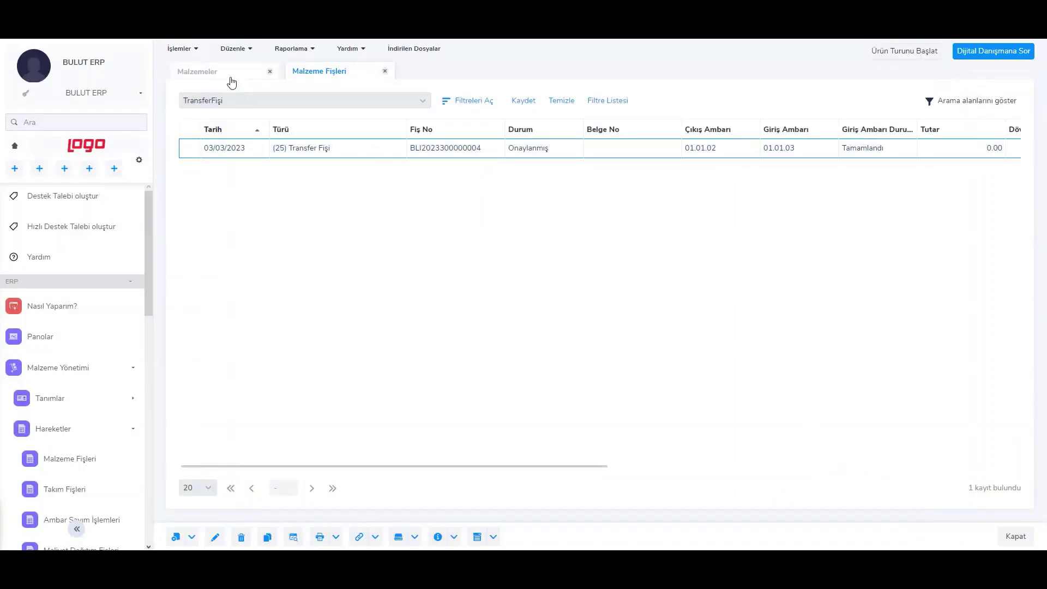
- Recheck TM007's Ambar Toplamları for 1. Ambar and 2. Ambar, and return to the transfer slip in Malzeme Fişleri
left_click(228, 77)
right_click(414, 294)
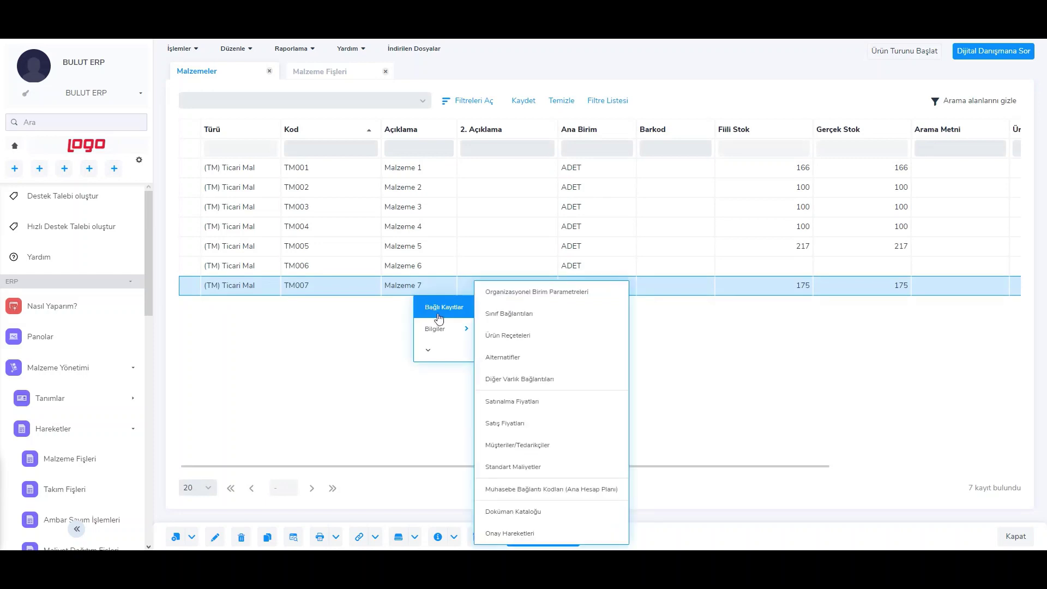
mouse_move(444, 327)
left_click(523, 355)
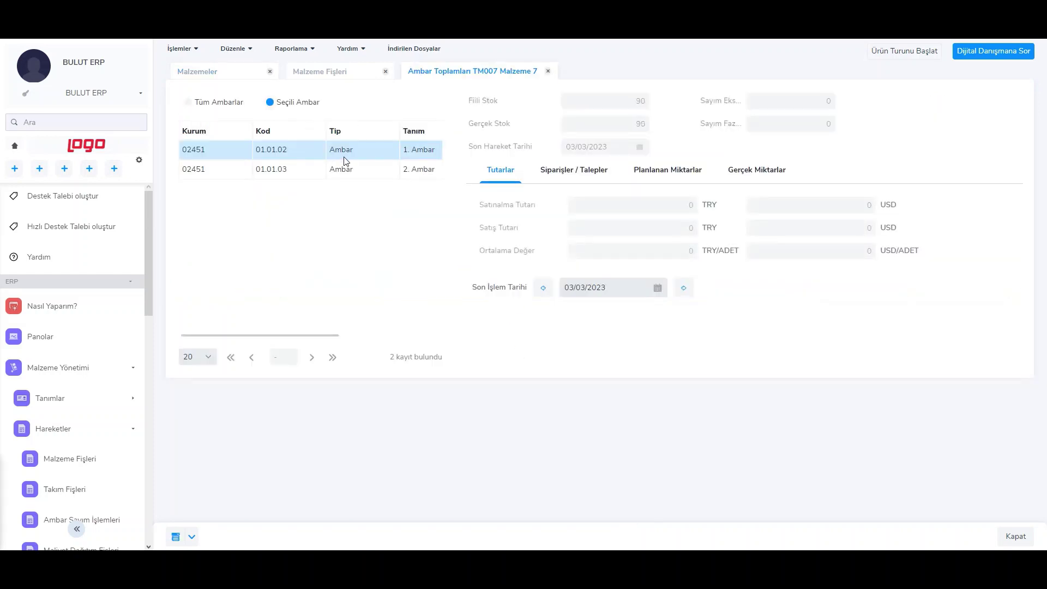
left_click(352, 175)
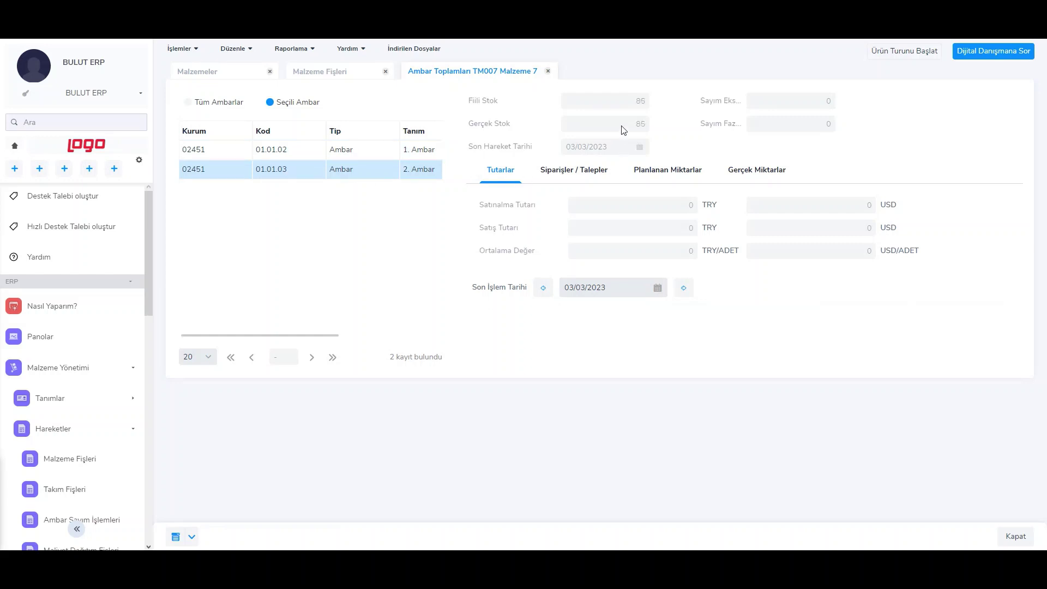
left_click(313, 81)
left_click(532, 156)
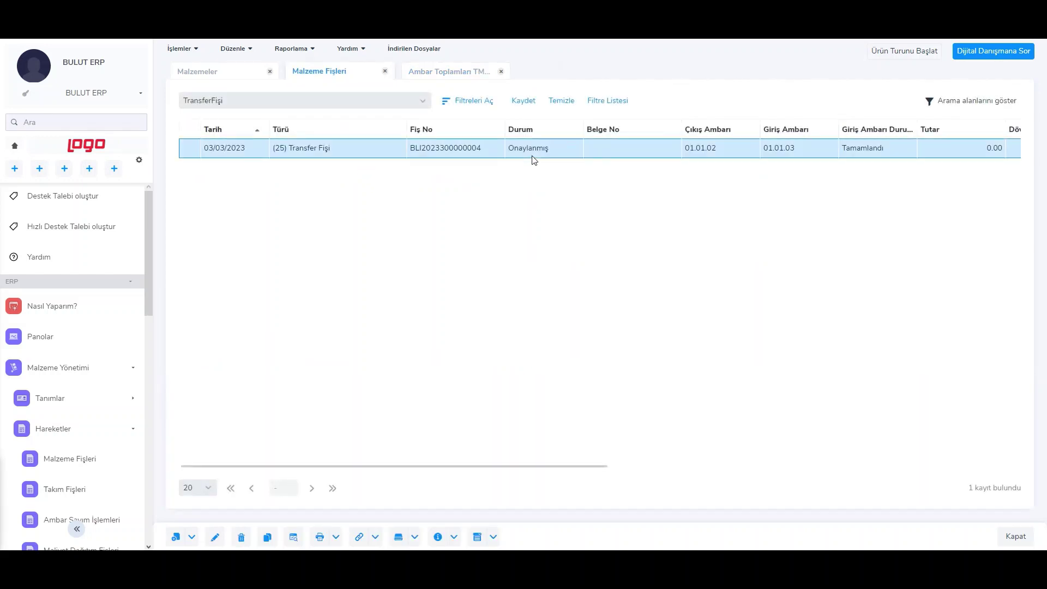